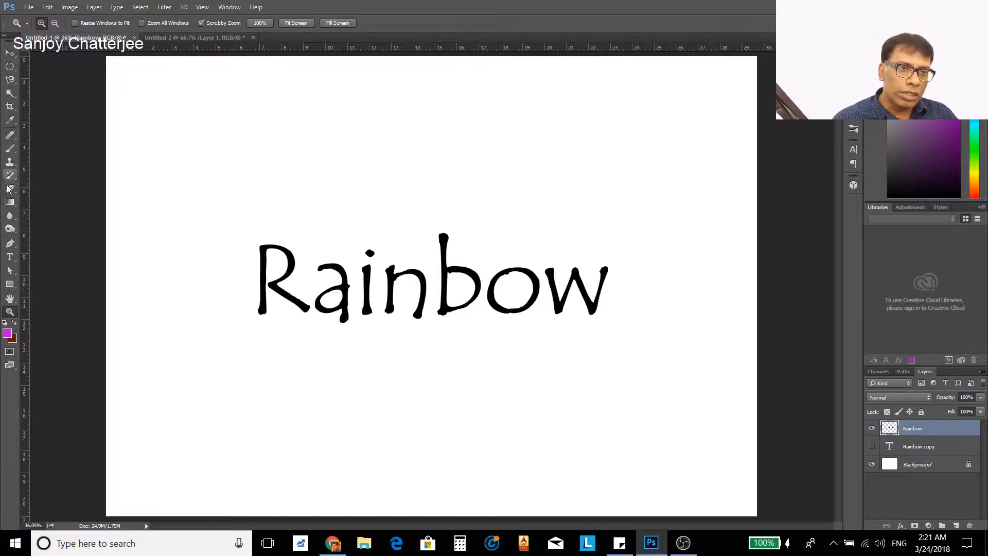
- Select the Brush tool and choose a brush preset
{"action": "left_click", "coordinate": [9, 150]}
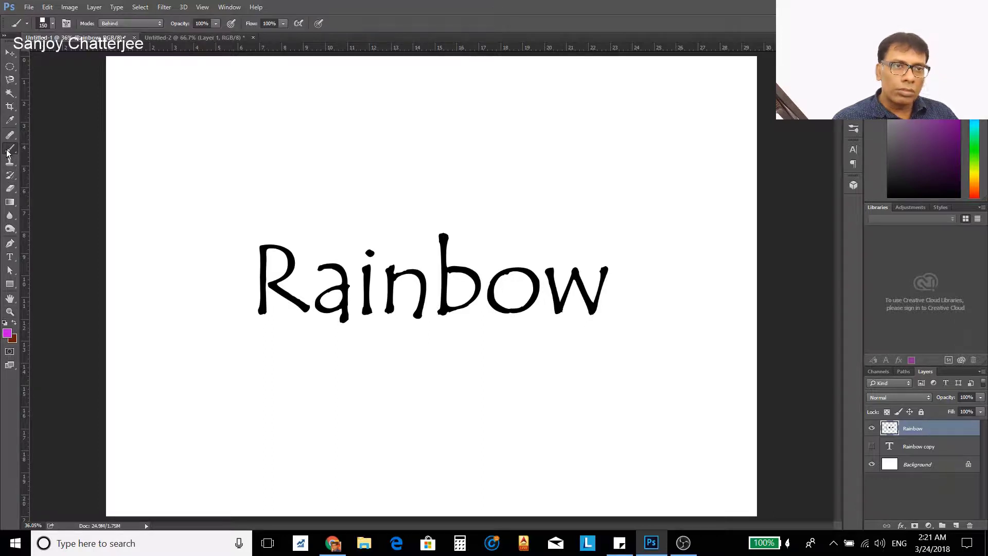
{"action": "left_click", "coordinate": [52, 24]}
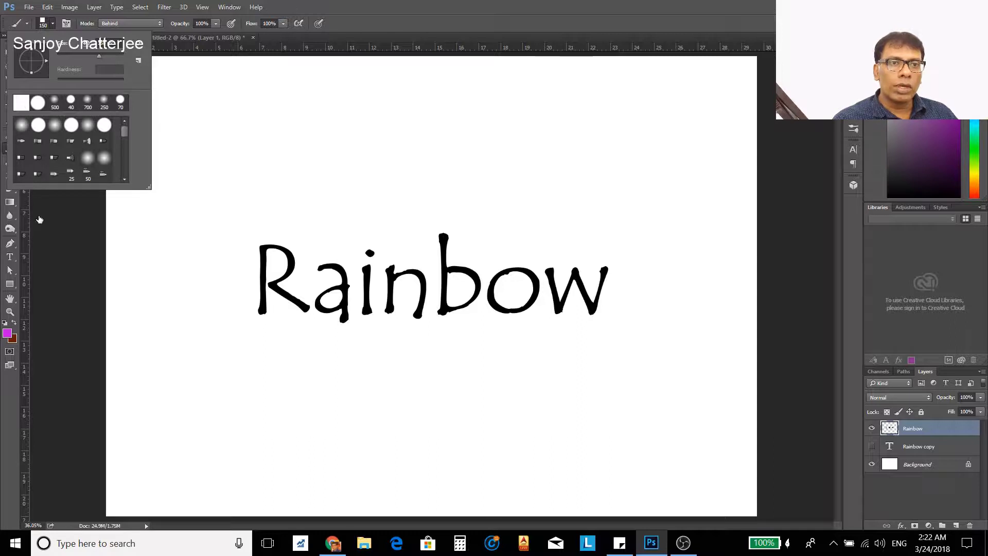
{"action": "left_click", "coordinate": [74, 262]}
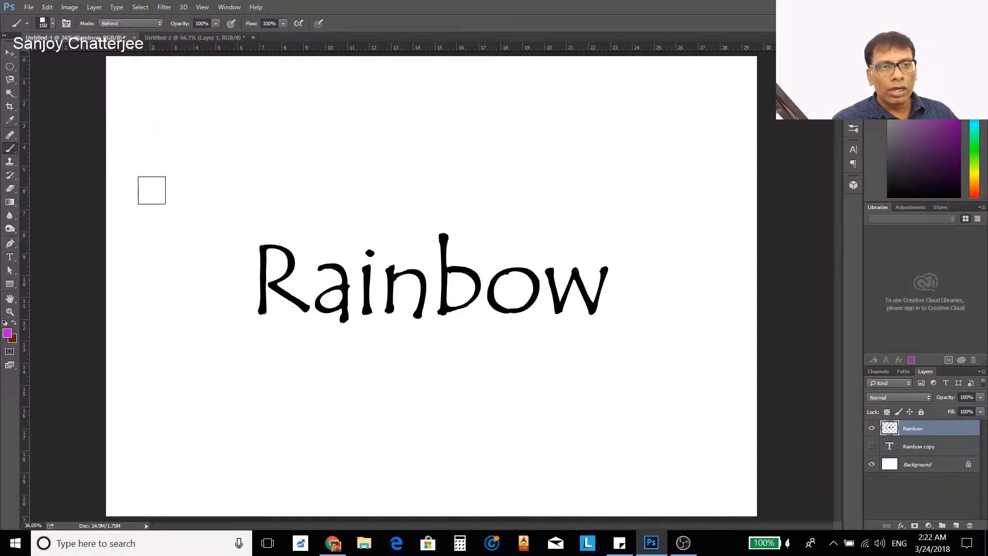
- Set the foreground colour to magenta da0df5 and the brush mode to Behind
{"action": "left_click", "coordinate": [7, 334]}
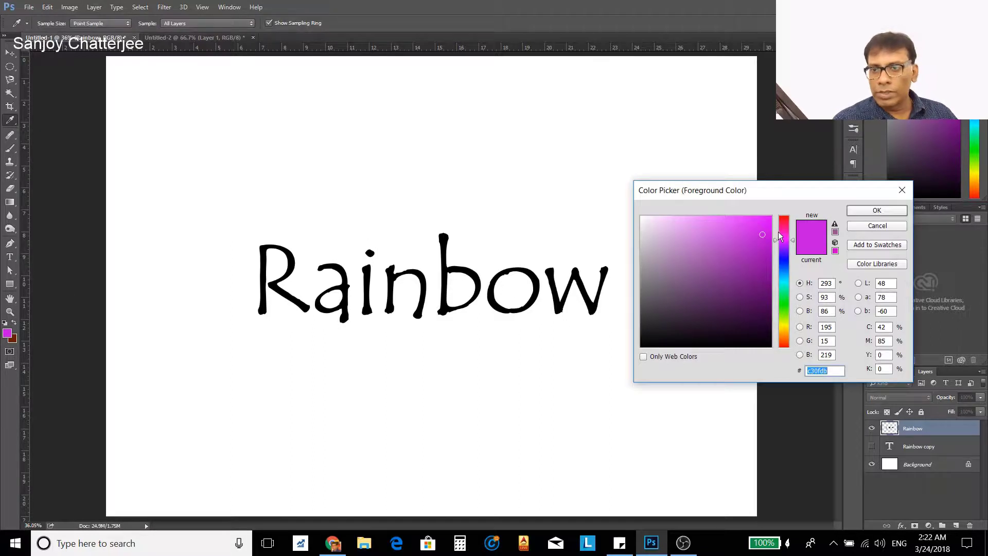
{"action": "left_click", "coordinate": [766, 220]}
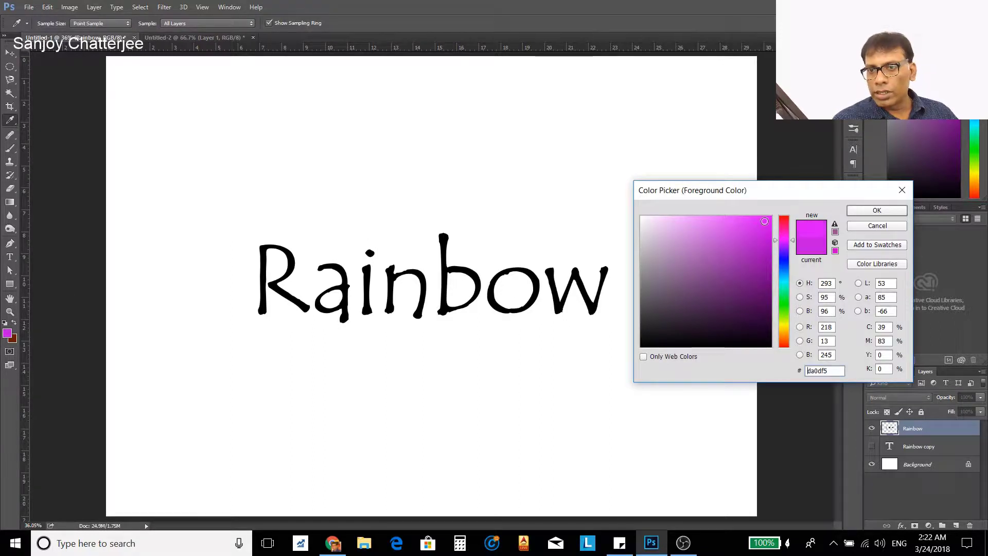
{"action": "left_click", "coordinate": [879, 209]}
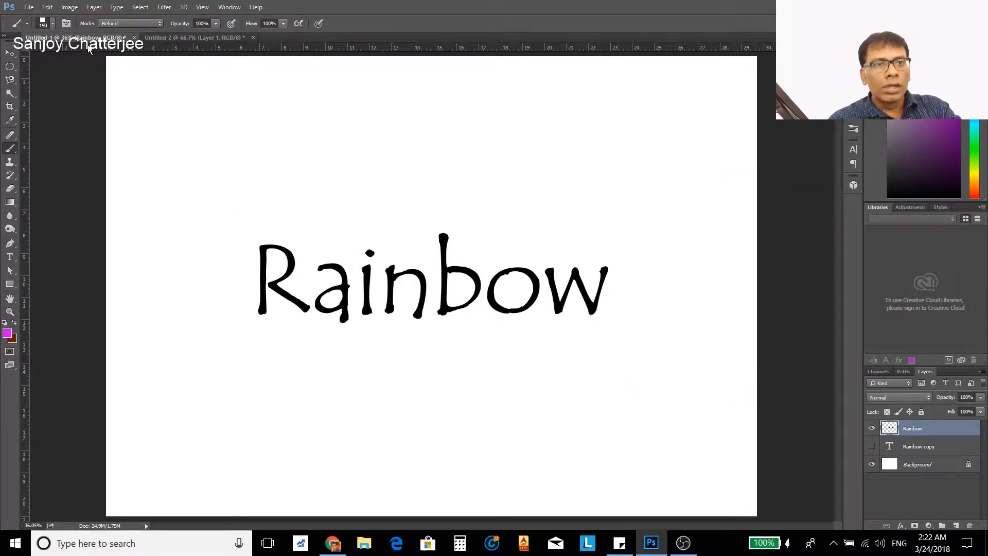
{"action": "left_click", "coordinate": [126, 24]}
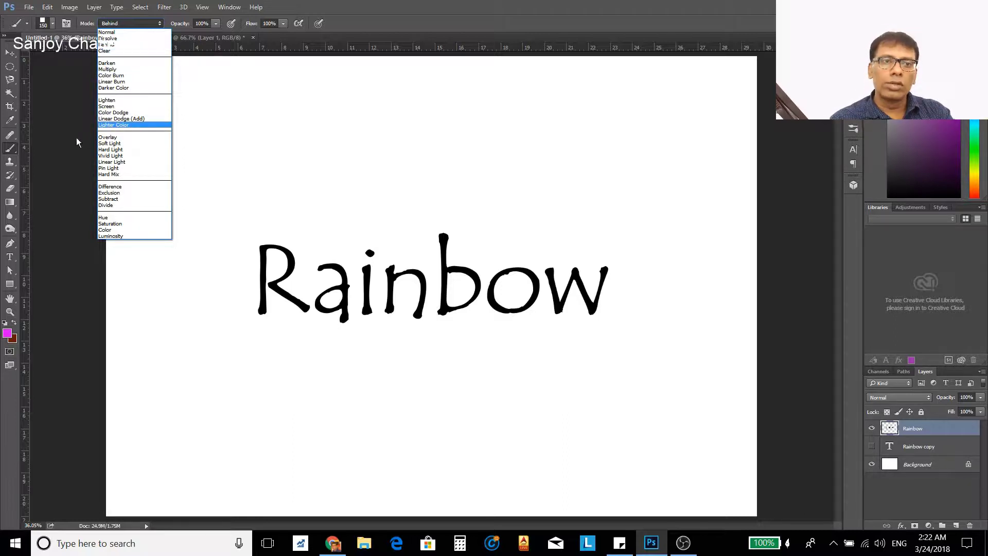
- Paint magenta behind the R's stem, body and top gap, keeping Behind mode
{"action": "left_click", "coordinate": [62, 114]}
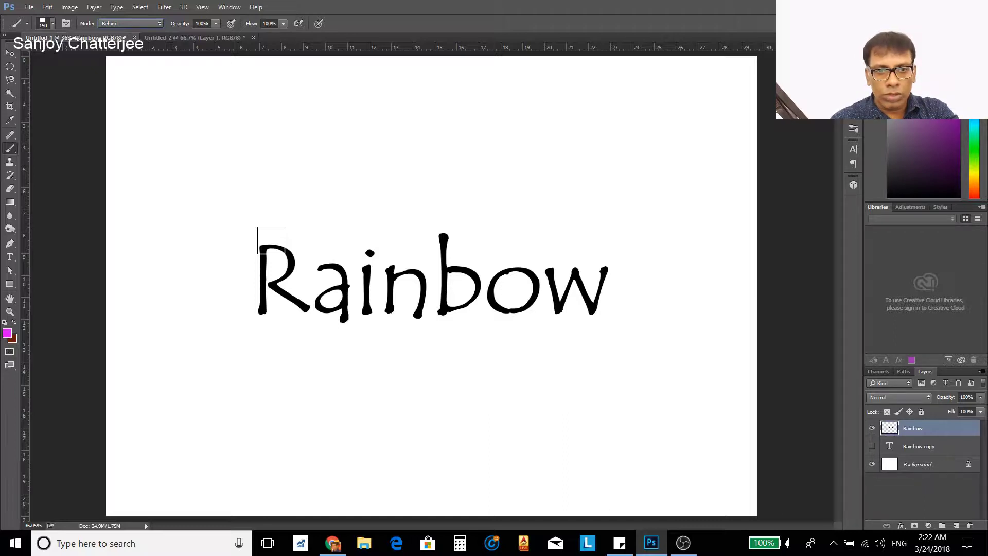
{"action": "left_click_drag", "start_coordinate": [271, 240], "coordinate": [272, 303]}
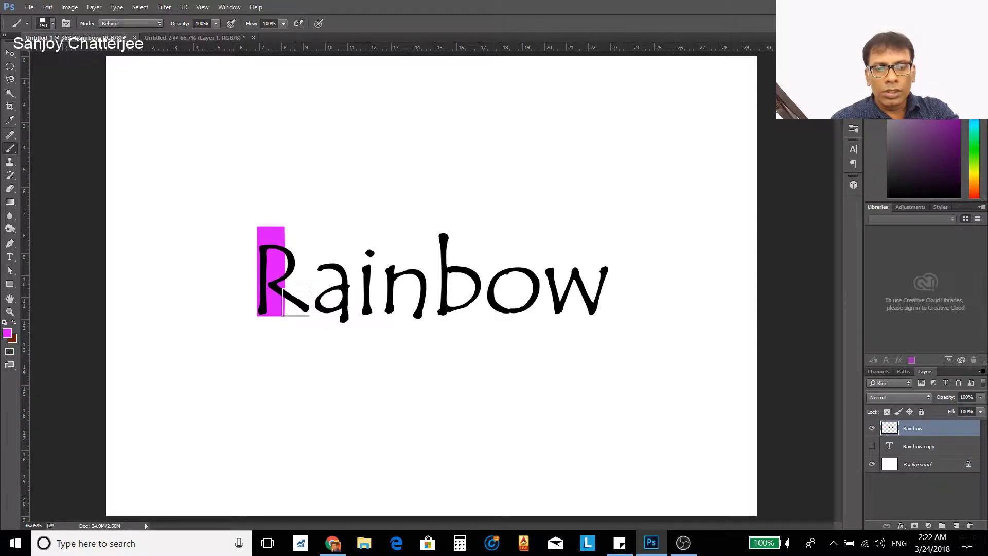
{"action": "left_click_drag", "start_coordinate": [295, 302], "coordinate": [291, 239]}
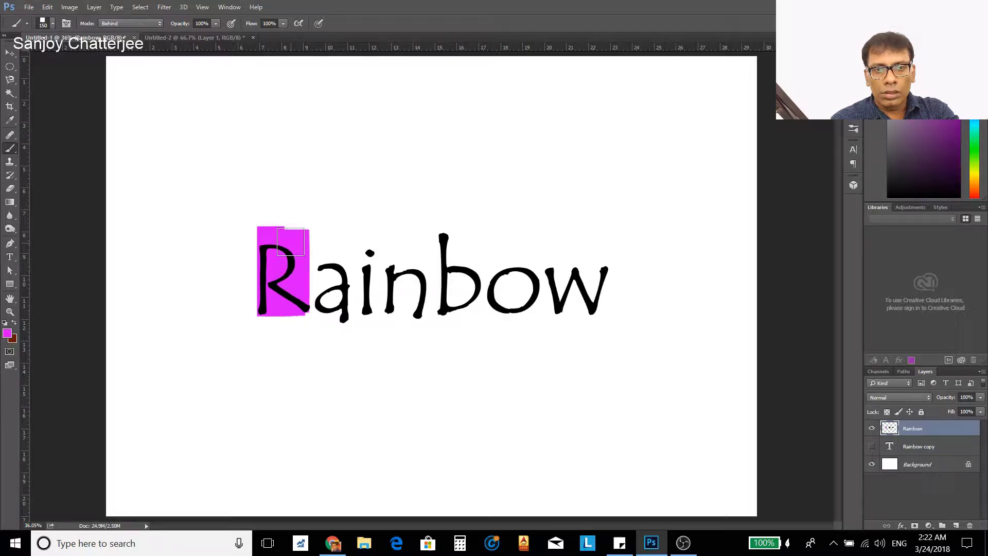
{"action": "left_click_drag", "start_coordinate": [291, 239], "coordinate": [293, 240]}
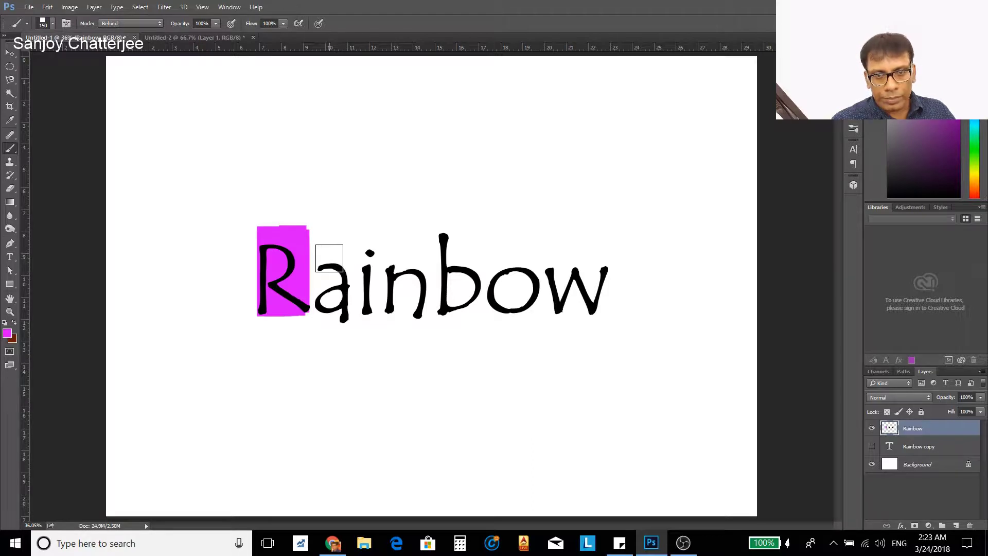
- Change the paint colour to blue 0d0df5 and fill a block behind the letter a
{"action": "left_click", "coordinate": [8, 333]}
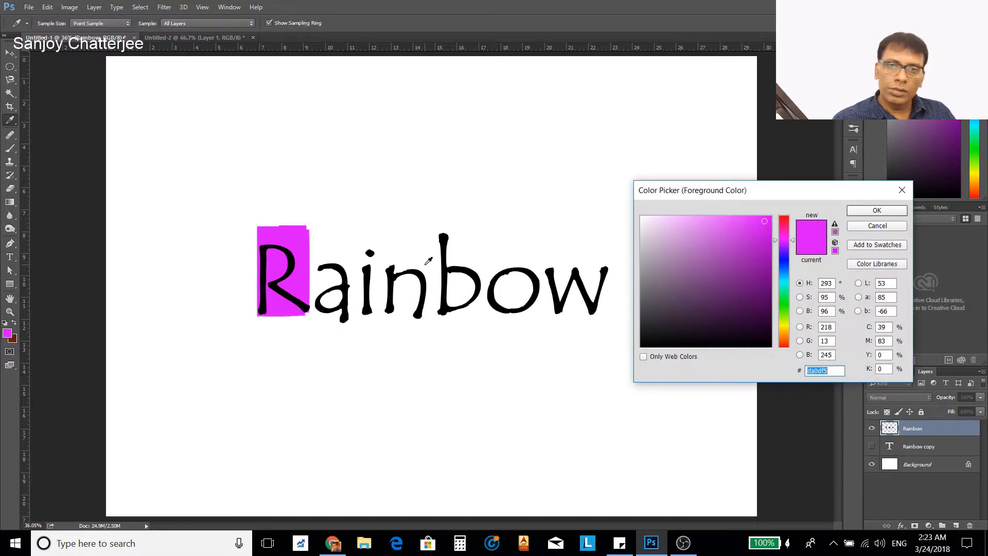
{"action": "left_click", "coordinate": [782, 260]}
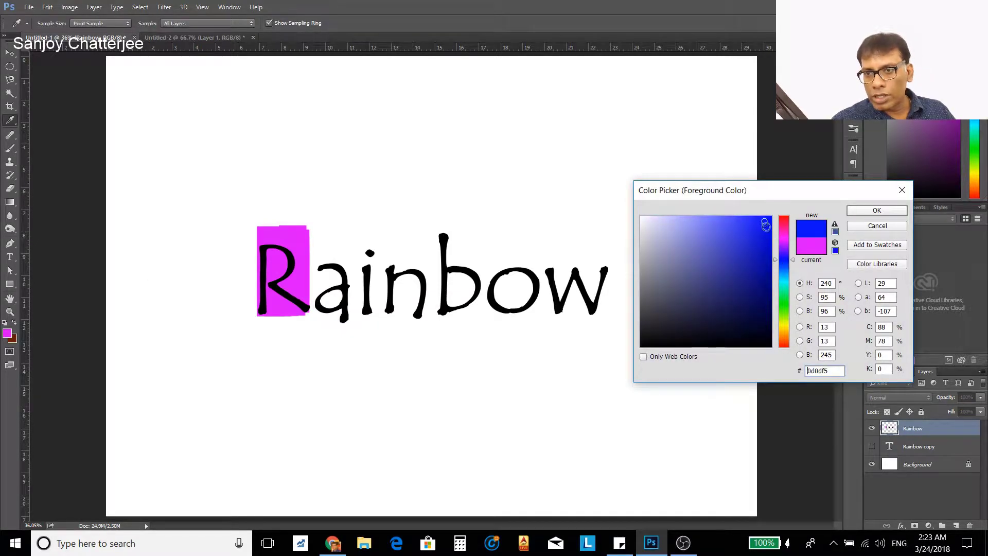
{"action": "left_click", "coordinate": [877, 211]}
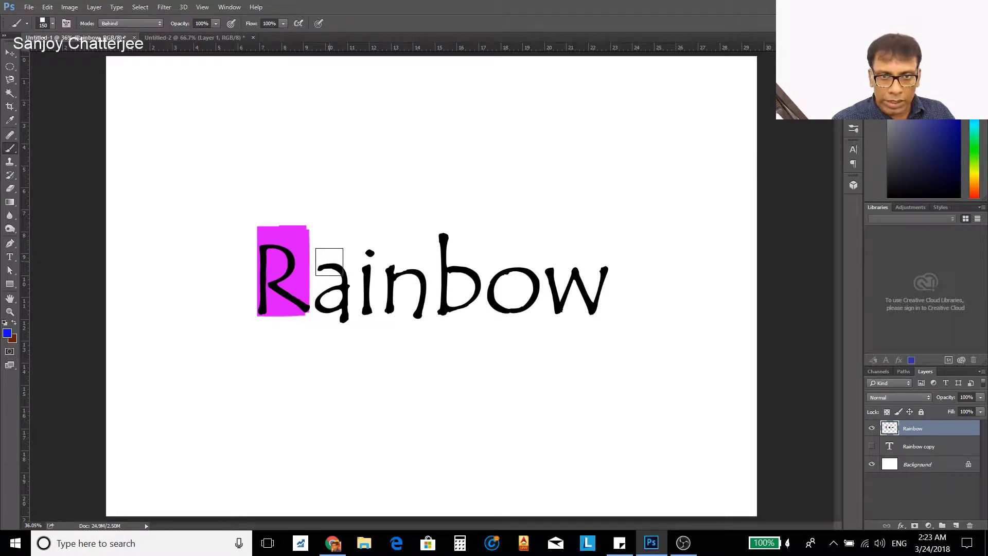
{"action": "left_click_drag", "start_coordinate": [330, 262], "coordinate": [329, 310]}
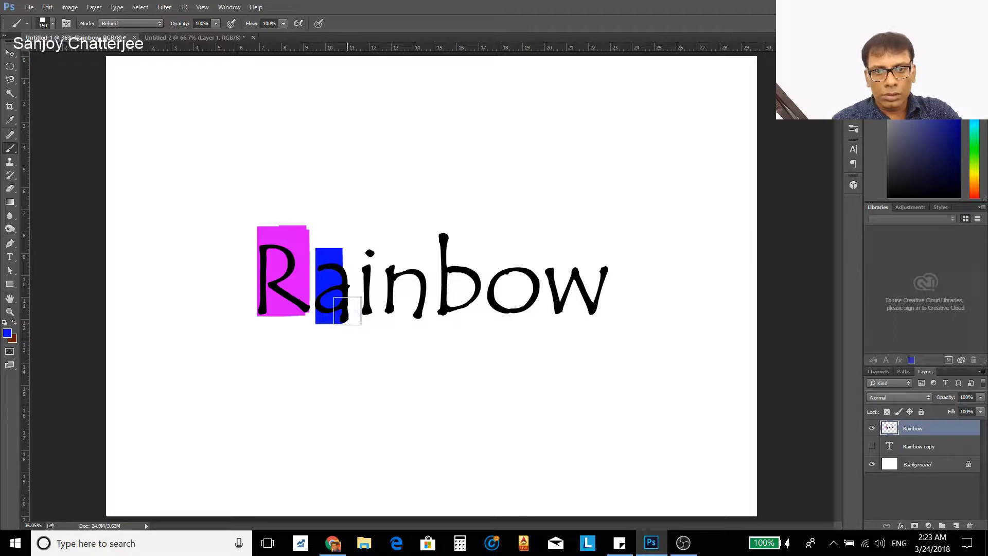
{"action": "left_click", "coordinate": [345, 311]}
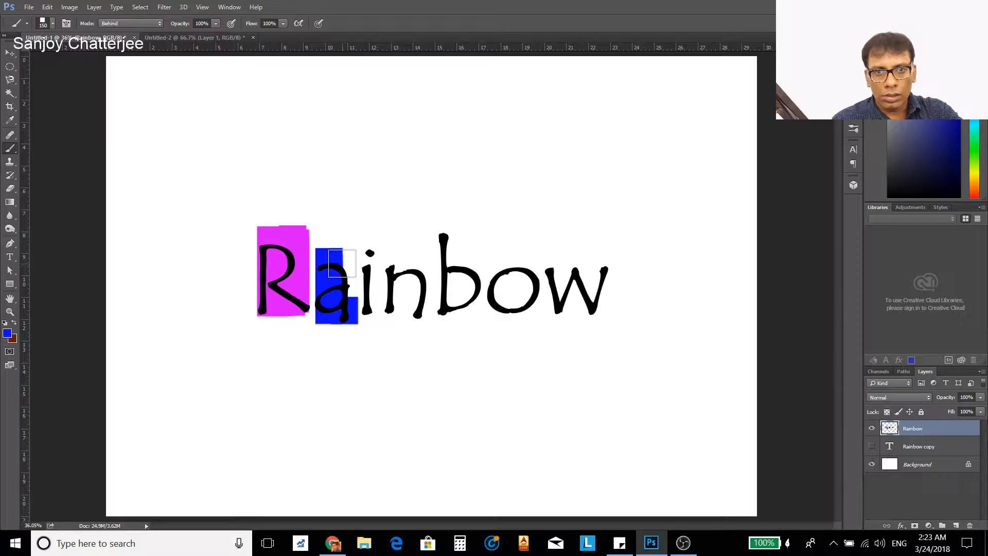
{"action": "left_click_drag", "start_coordinate": [342, 264], "coordinate": [344, 283]}
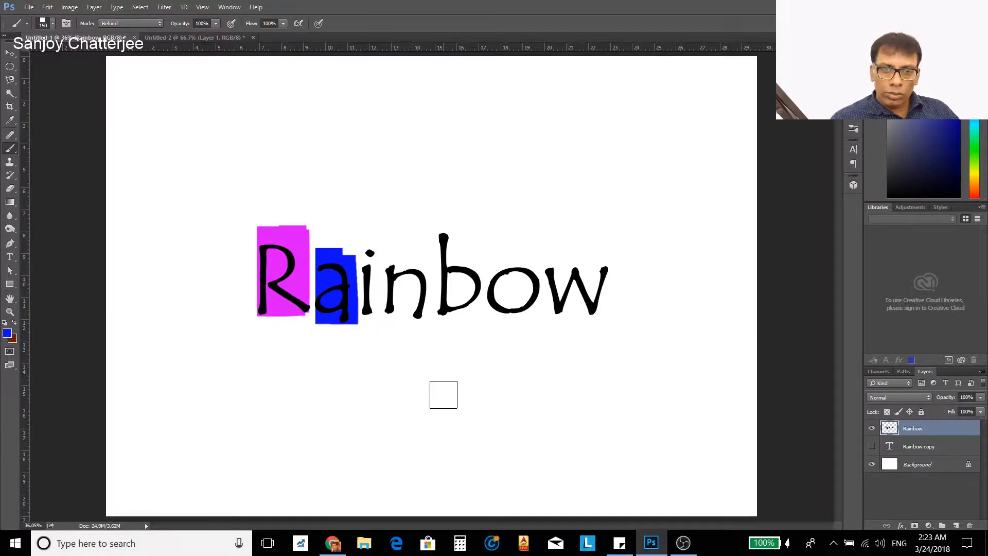
- Change the foreground colour to a lighter blue shade
{"action": "left_click", "coordinate": [7, 334]}
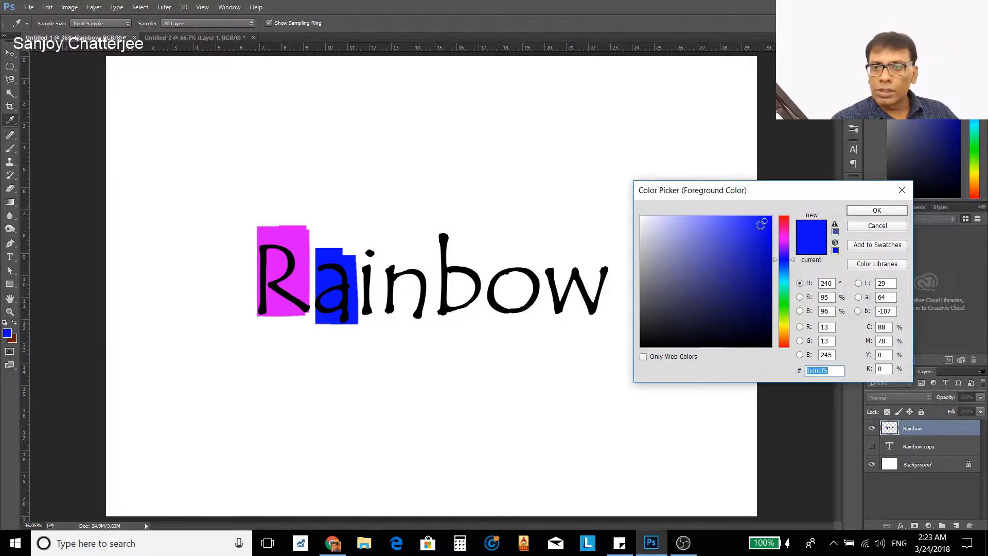
{"action": "left_click", "coordinate": [682, 228]}
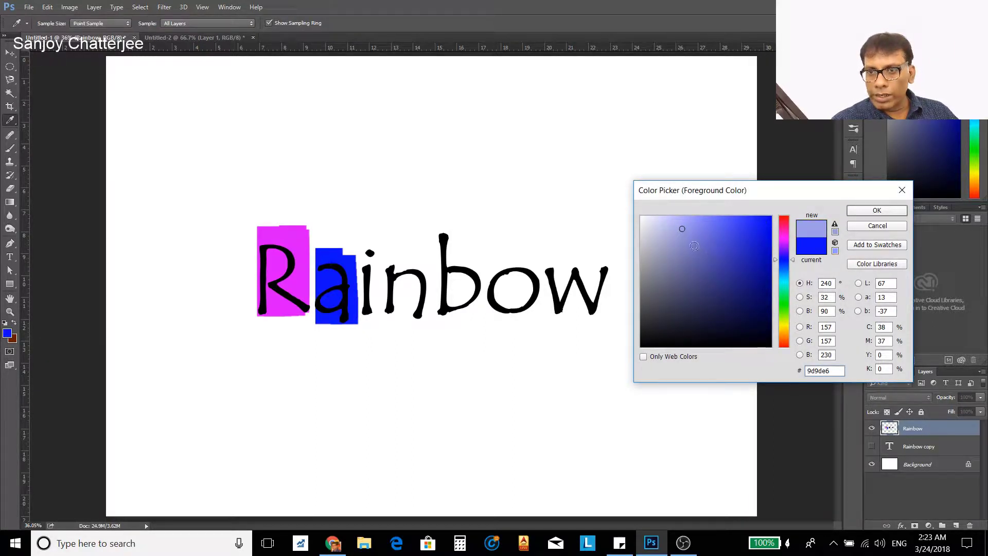
{"action": "left_click", "coordinate": [866, 210]}
- Set the brush to 100 px and paint a light-blue block behind the letter i
{"action": "key", "text": "b"}
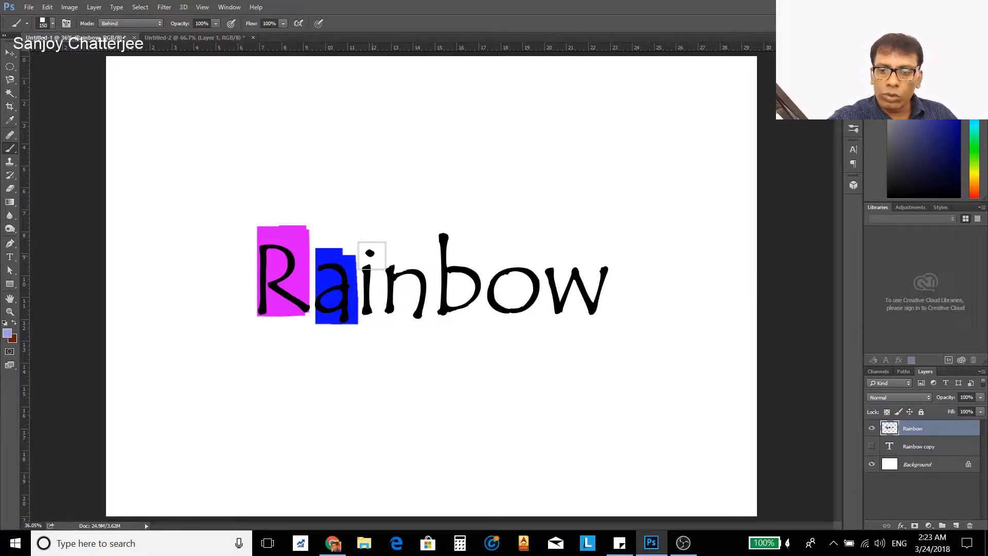
{"action": "key", "text": "bracketleft"}
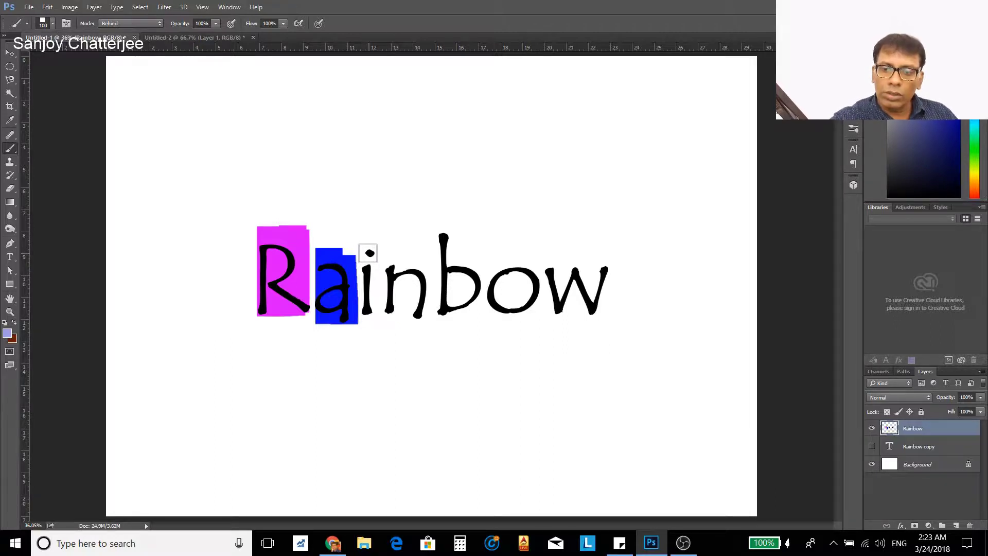
{"action": "key", "text": "bracketright"}
{"action": "key", "text": "bracketright"}
{"action": "key", "text": "bracketright"}
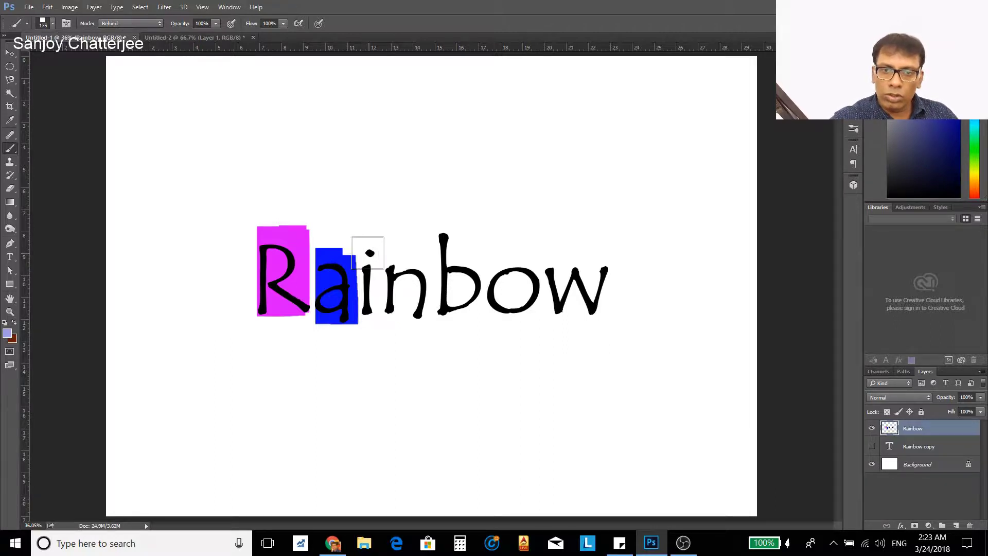
{"action": "key", "text": "bracketright"}
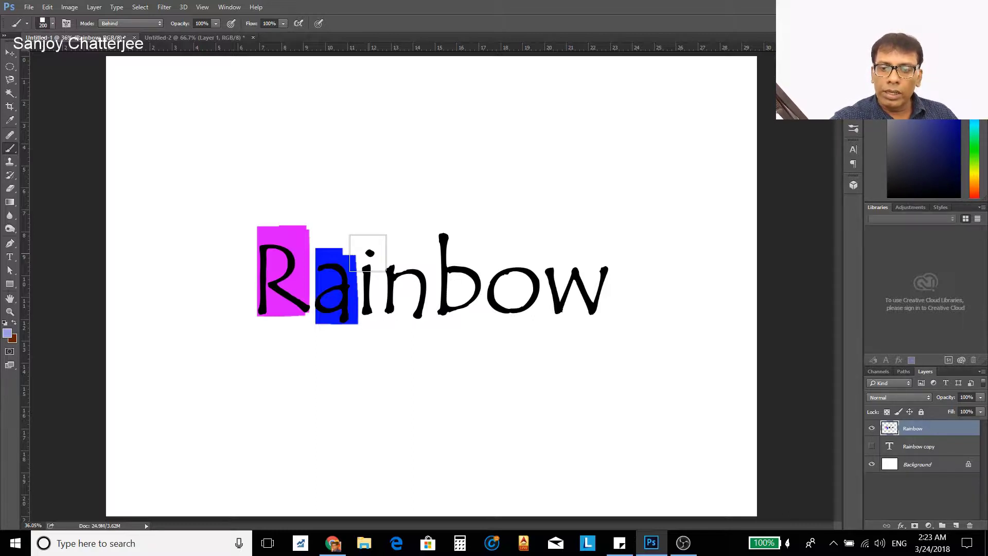
{"action": "key", "text": "bracketleft"}
{"action": "key", "text": "bracketleft"}
{"action": "key", "text": "bracketleft"}
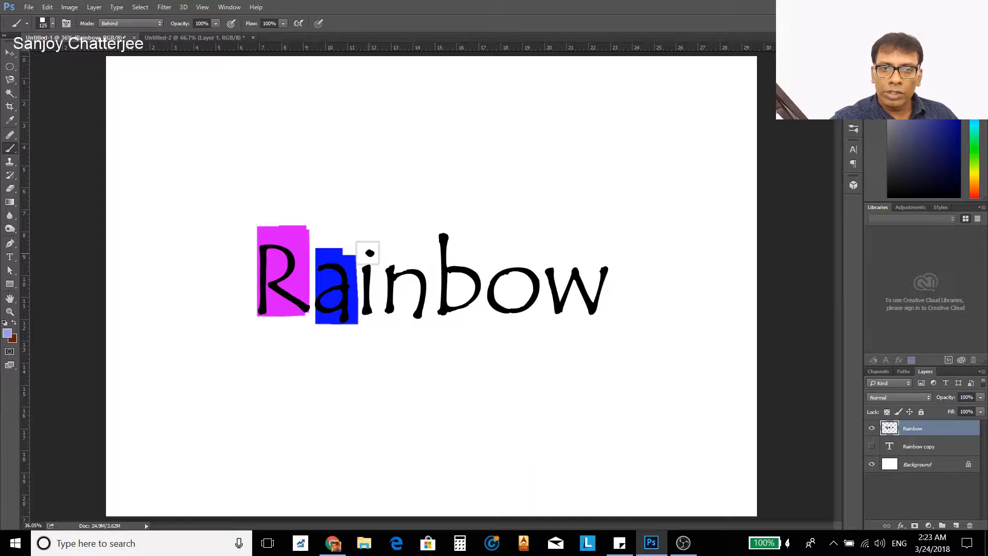
{"action": "key", "text": "bracketleft"}
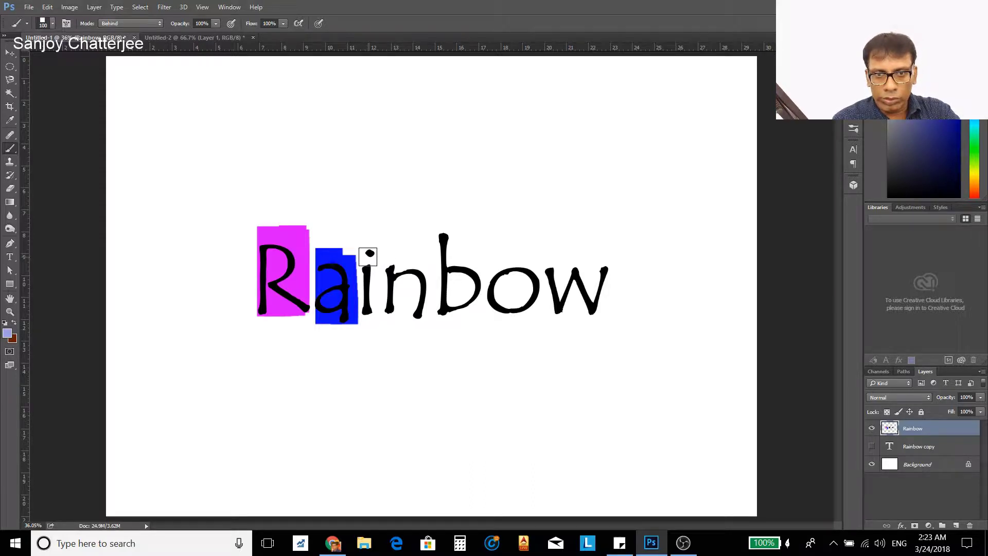
{"action": "left_click_drag", "start_coordinate": [367, 256], "coordinate": [371, 309]}
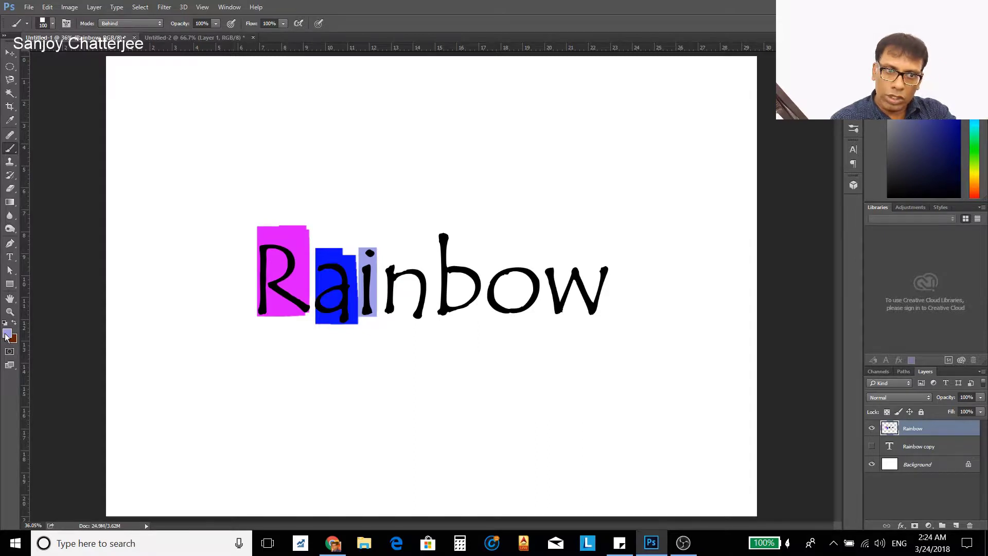
- Pick green, enlarge the brush to 200 px, and paint a block behind the n
{"action": "left_click", "coordinate": [977, 151]}
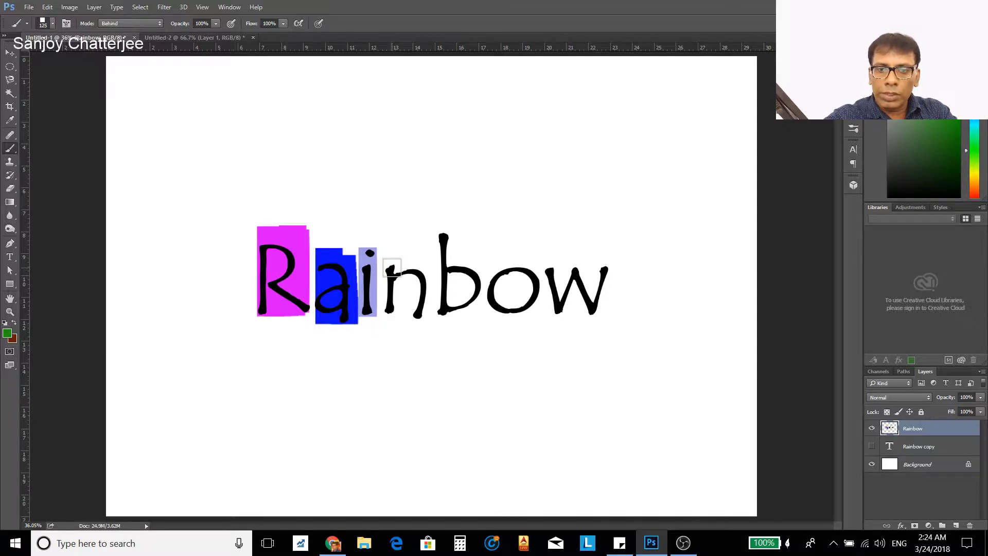
{"action": "key", "text": "bracketright"}
{"action": "key", "text": "bracketright"}
{"action": "key", "text": "bracketright"}
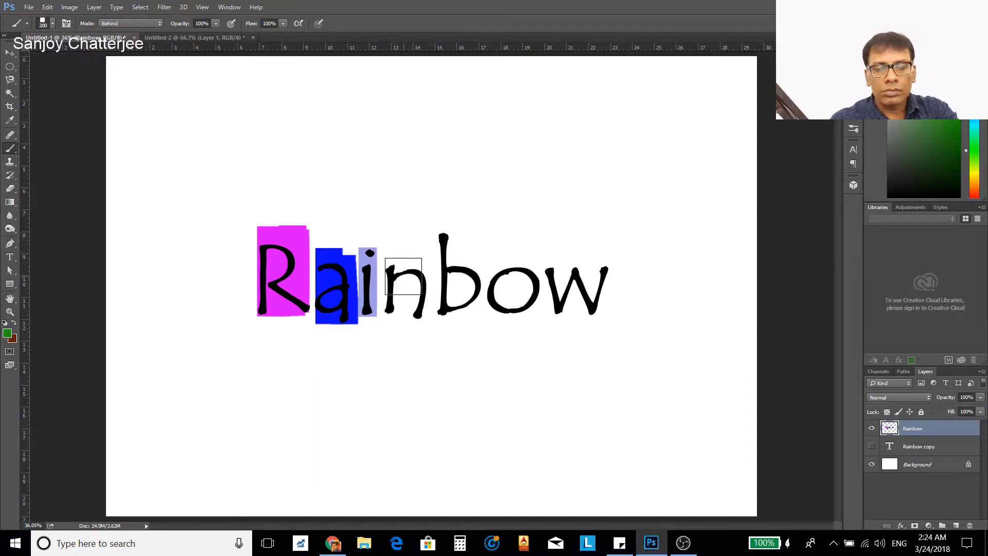
{"action": "left_click_drag", "start_coordinate": [403, 276], "coordinate": [403, 304]}
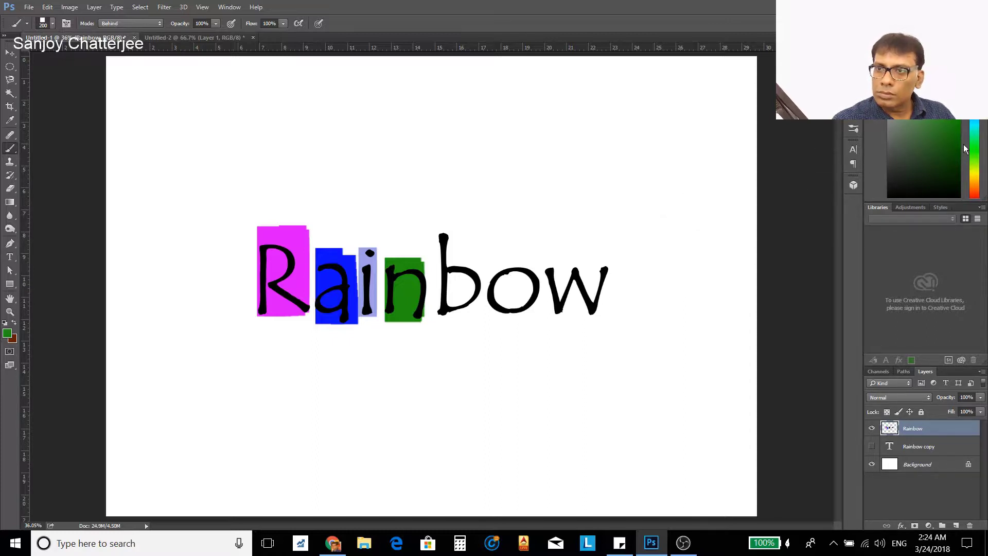
- Pick bright yellow in the Color panel and paint a tall block behind the b
{"action": "left_click", "coordinate": [974, 174]}
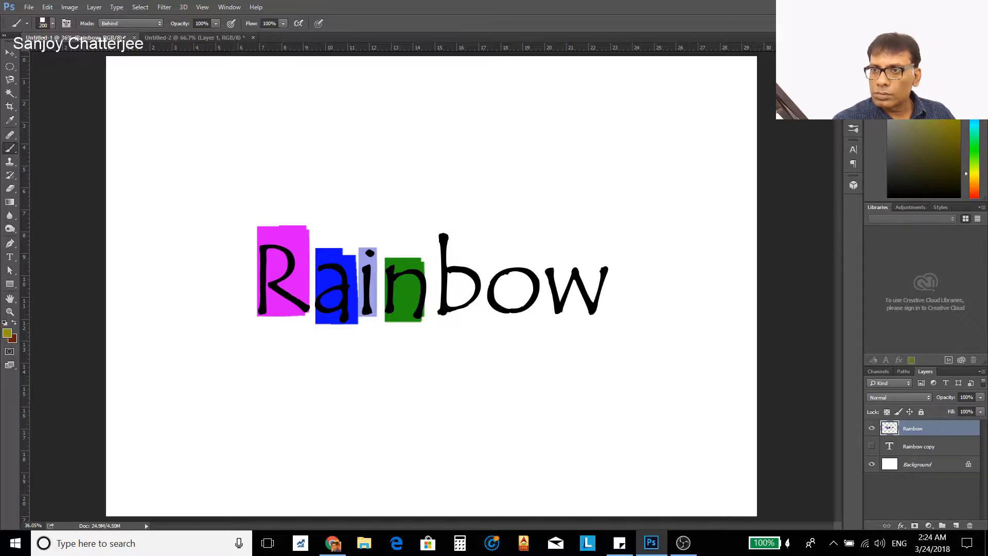
{"action": "left_click", "coordinate": [954, 116]}
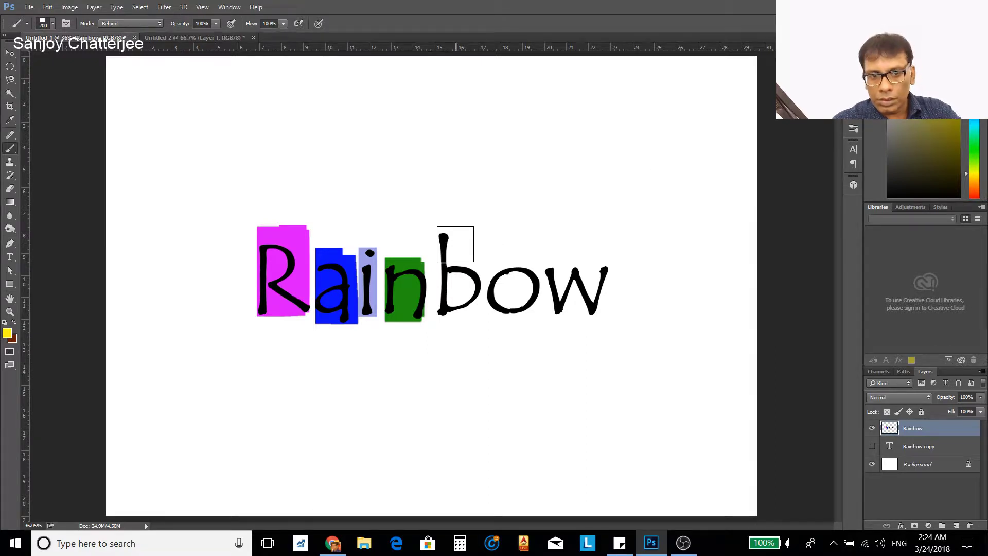
{"action": "left_click_drag", "start_coordinate": [455, 244], "coordinate": [459, 302]}
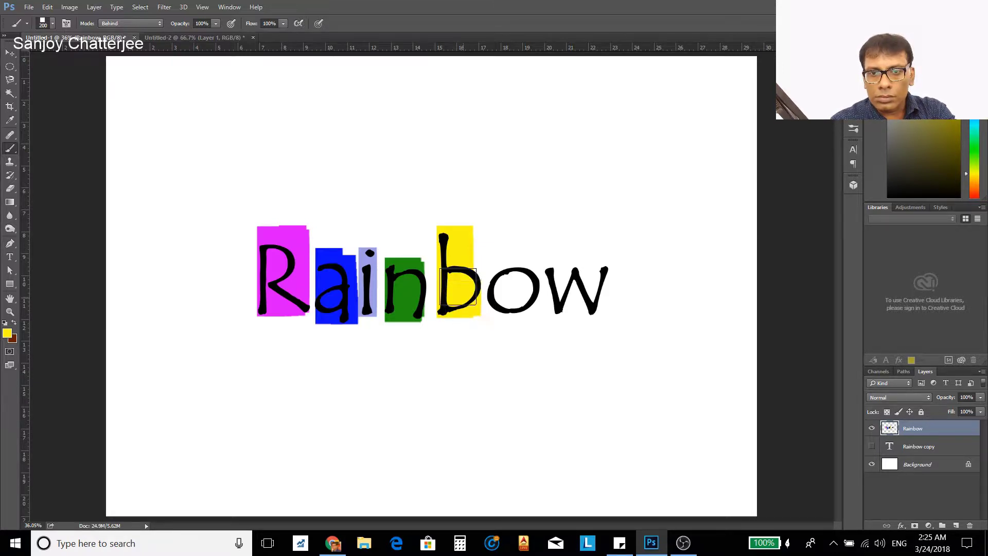
{"action": "mouse_move", "coordinate": [463, 298]}
{"action": "left_mouse_down"}
{"action": "mouse_move", "coordinate": [458, 250]}
{"action": "mouse_move", "coordinate": [464, 261]}
{"action": "left_mouse_up"}
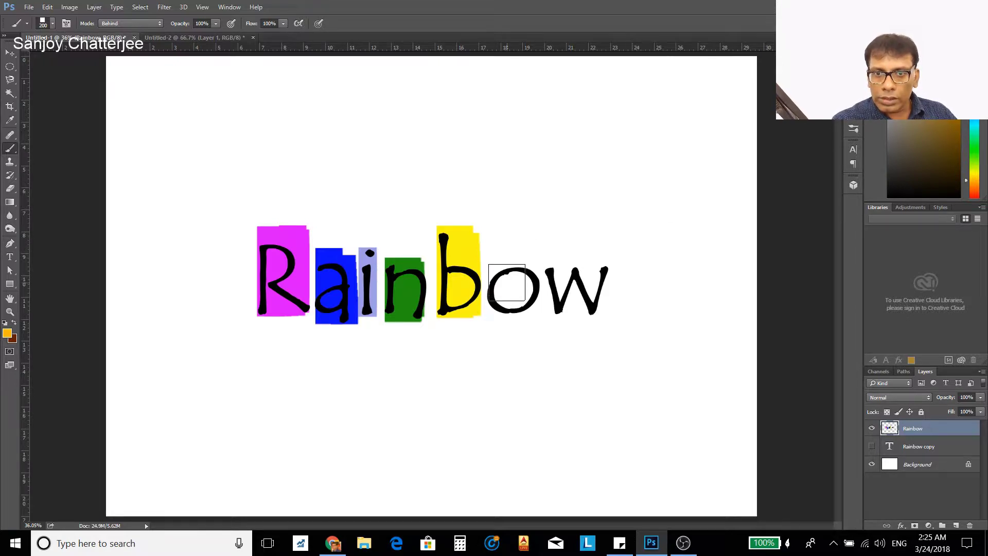
- Paint an orange block behind the o, filling its right side and lower corner
{"action": "left_click_drag", "start_coordinate": [506, 282], "coordinate": [523, 282]}
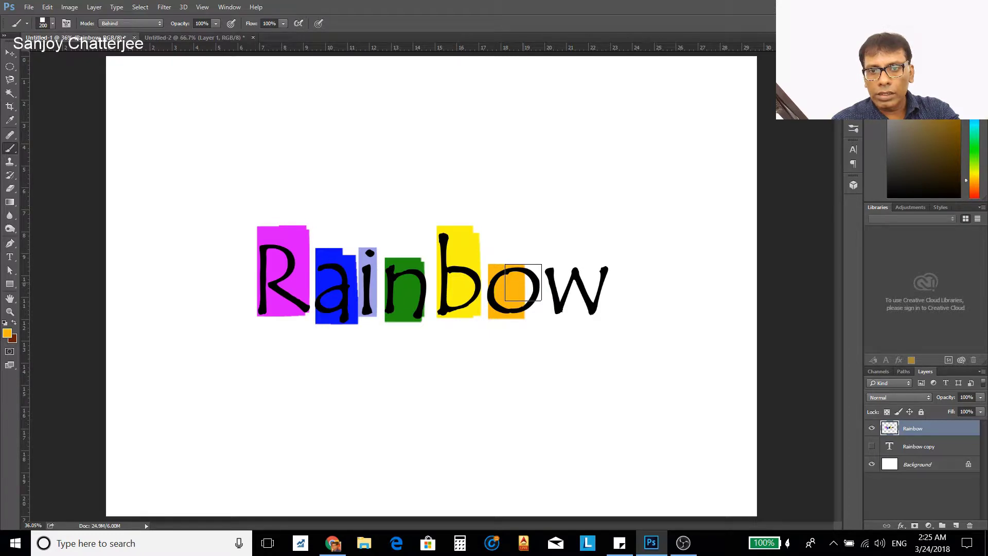
{"action": "left_click", "coordinate": [523, 282]}
{"action": "left_click_drag", "start_coordinate": [523, 282], "coordinate": [522, 302]}
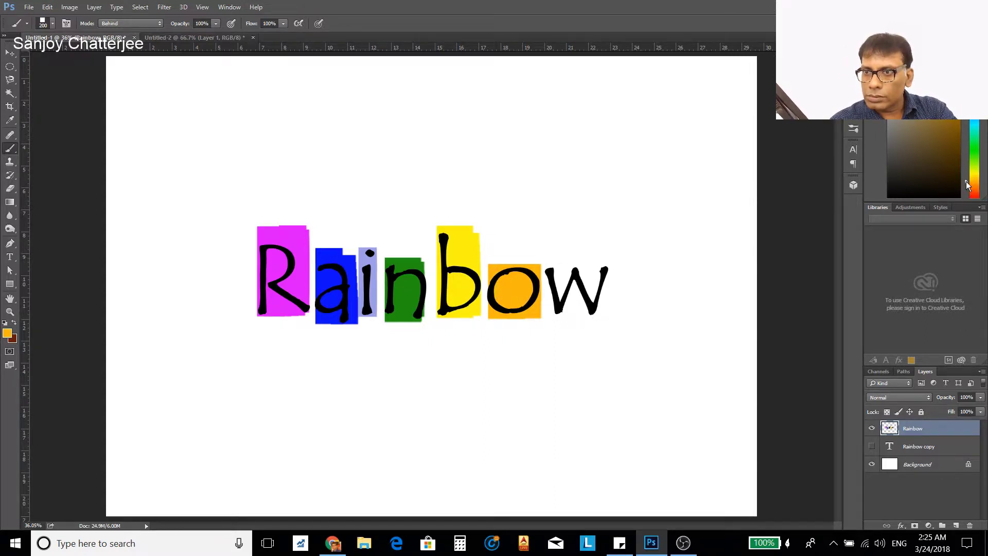
- Switch to red-orange and paint behind the w until no white remains
{"action": "left_click_drag", "start_coordinate": [966, 184], "coordinate": [968, 197]}
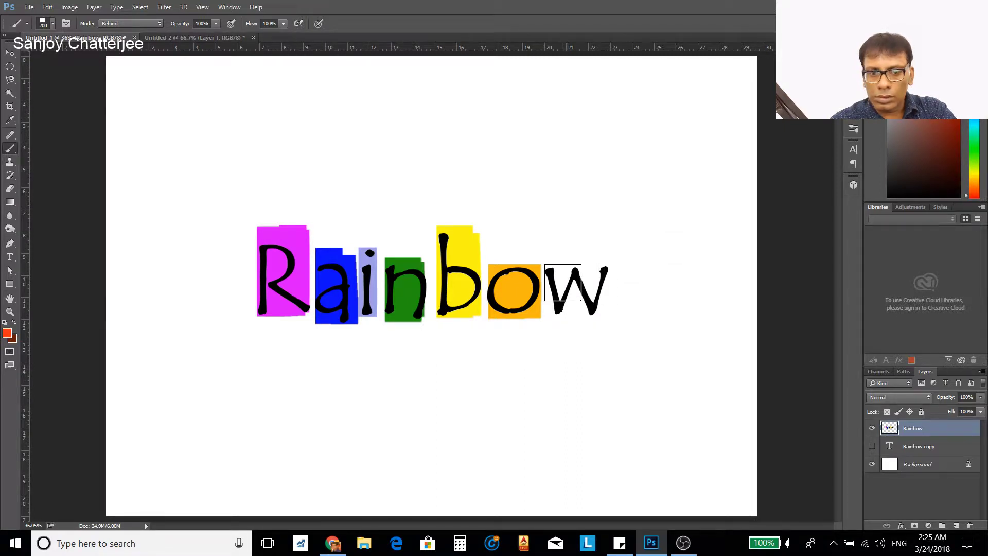
{"action": "mouse_move", "coordinate": [563, 282]}
{"action": "left_mouse_down"}
{"action": "mouse_move", "coordinate": [566, 300]}
{"action": "mouse_move", "coordinate": [588, 299]}
{"action": "left_mouse_up"}
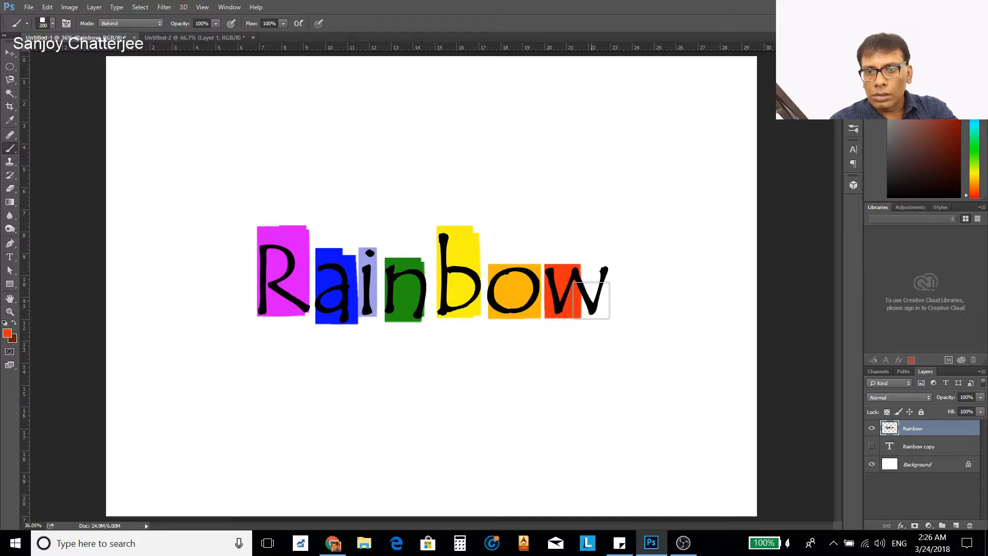
{"action": "left_click_drag", "start_coordinate": [591, 300], "coordinate": [590, 281]}
{"action": "left_click", "coordinate": [590, 281]}
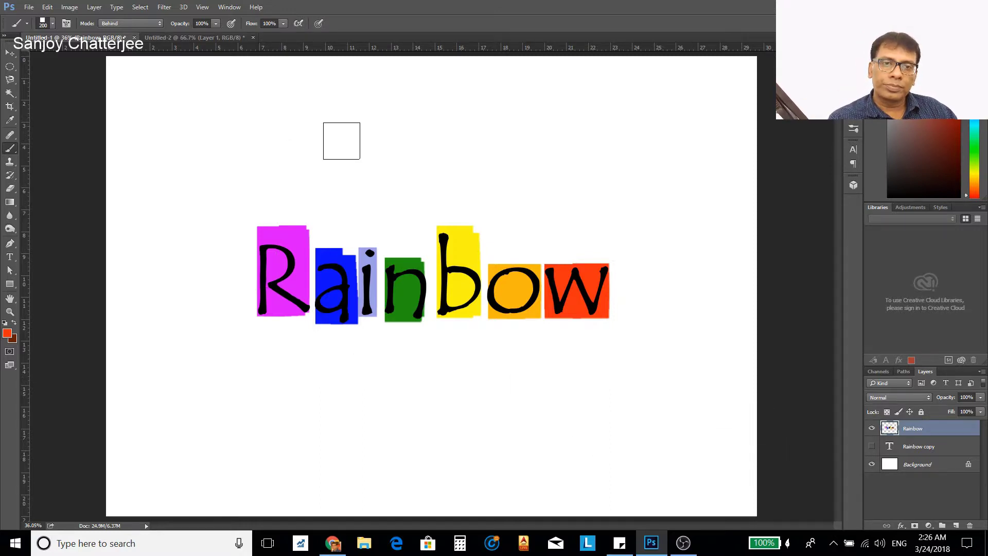
- Return to the Brush tool and set its blend mode to Normal
{"action": "left_click", "coordinate": [9, 52]}
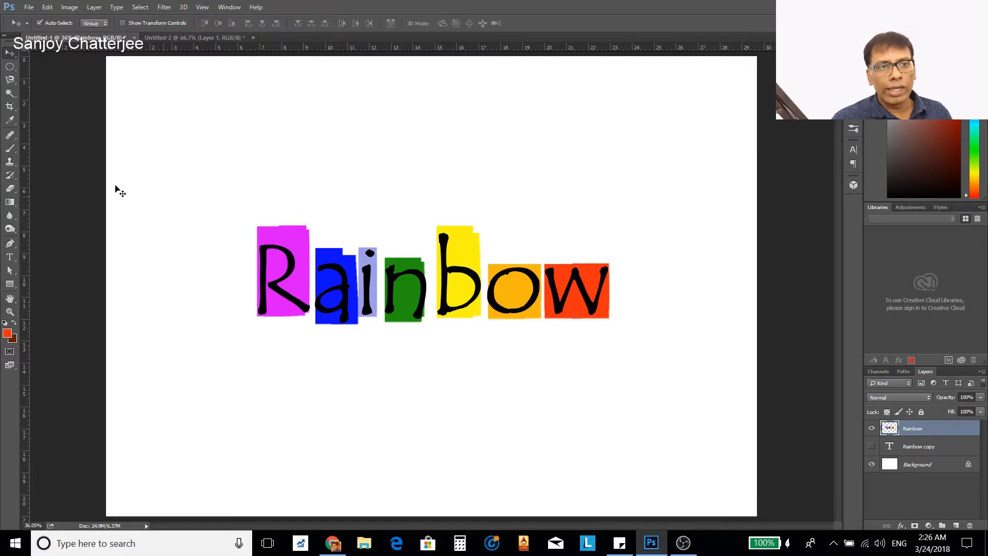
{"action": "left_click", "coordinate": [10, 148]}
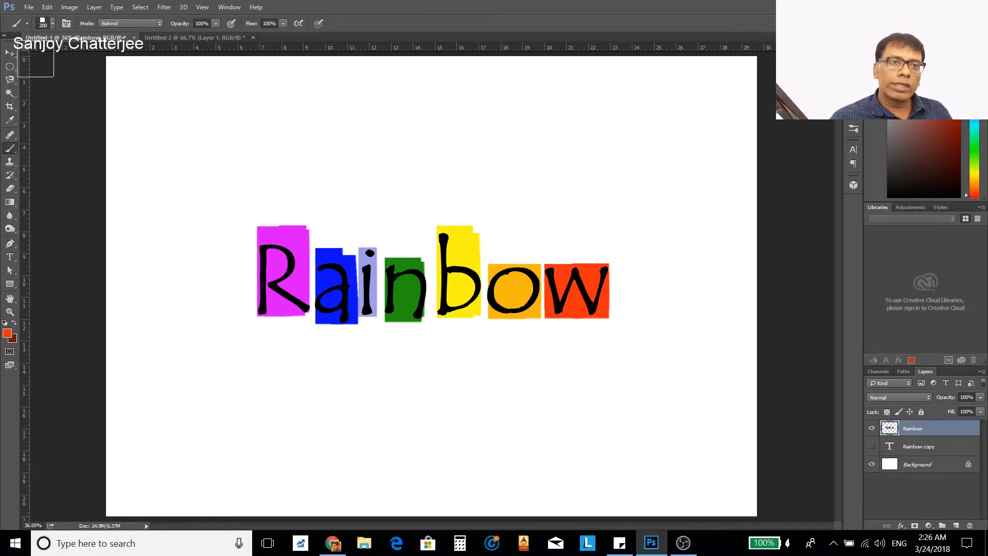
{"action": "left_click", "coordinate": [118, 23]}
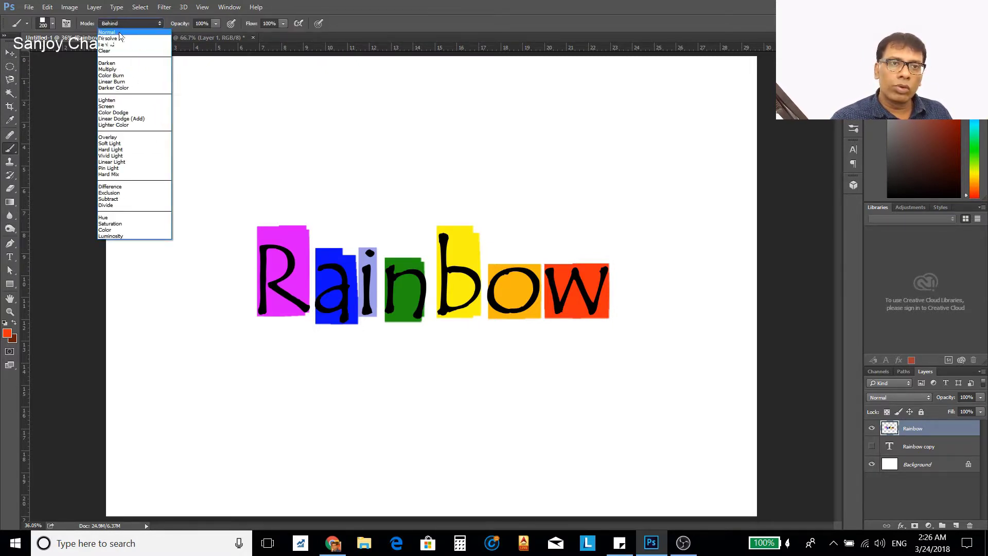
{"action": "left_click", "coordinate": [119, 32]}
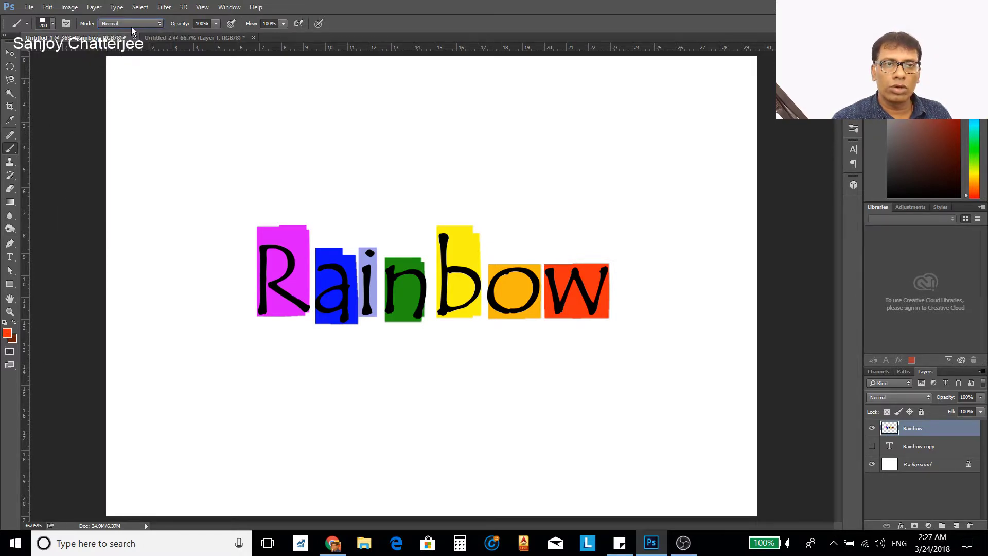
- Stamp a red test square above the word, then undo the diagonal stripe
{"action": "left_click", "coordinate": [215, 152]}
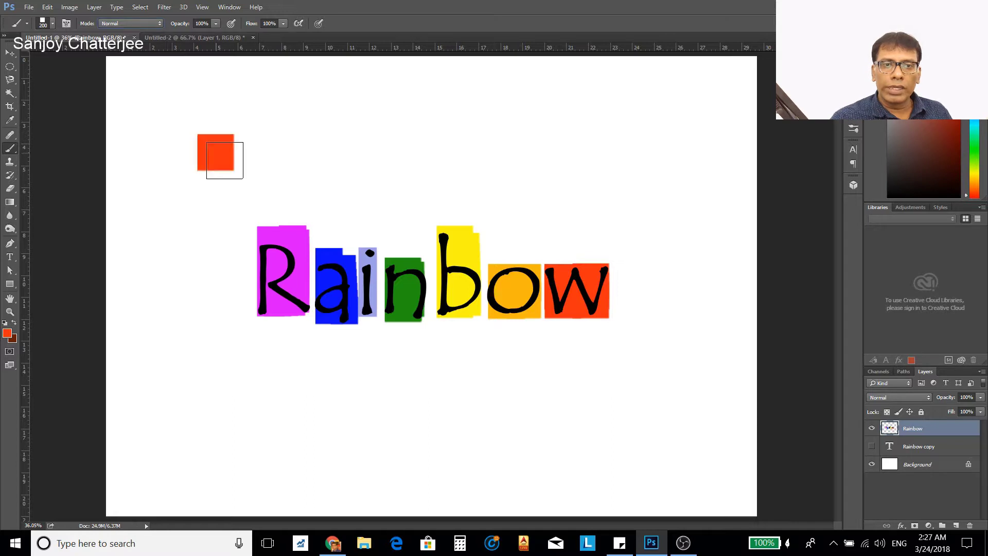
{"action": "left_click", "coordinate": [533, 436], "text": "shift"}
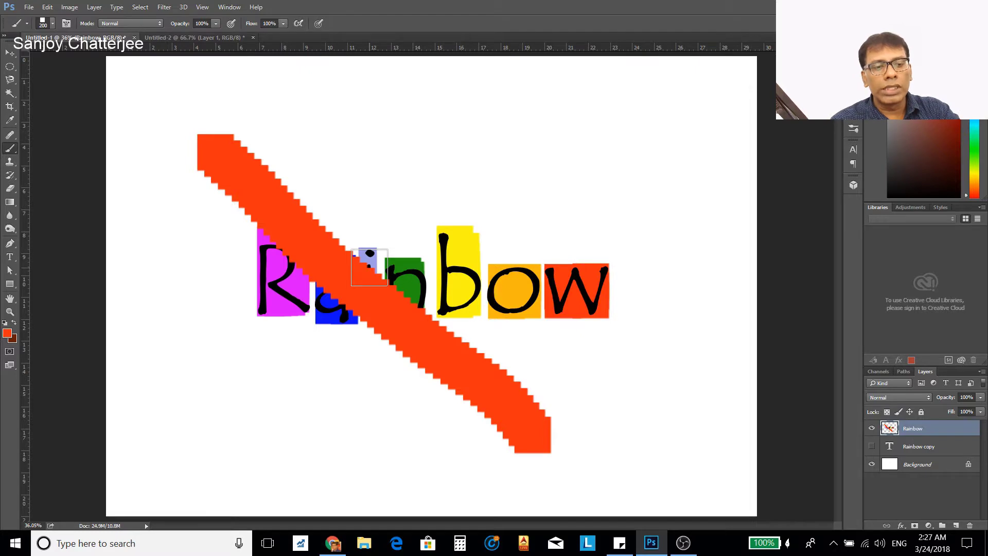
{"action": "key", "text": "ctrl+z"}
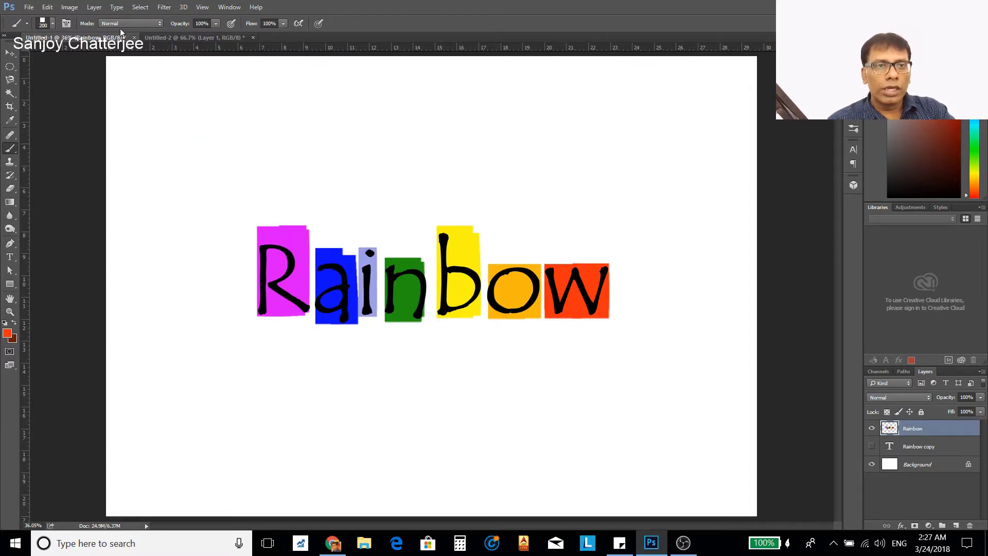
- In Dissolve mode, paint a straight red-orange bar across the canvas top, undoing a wavy attempt
{"action": "left_click", "coordinate": [116, 22]}
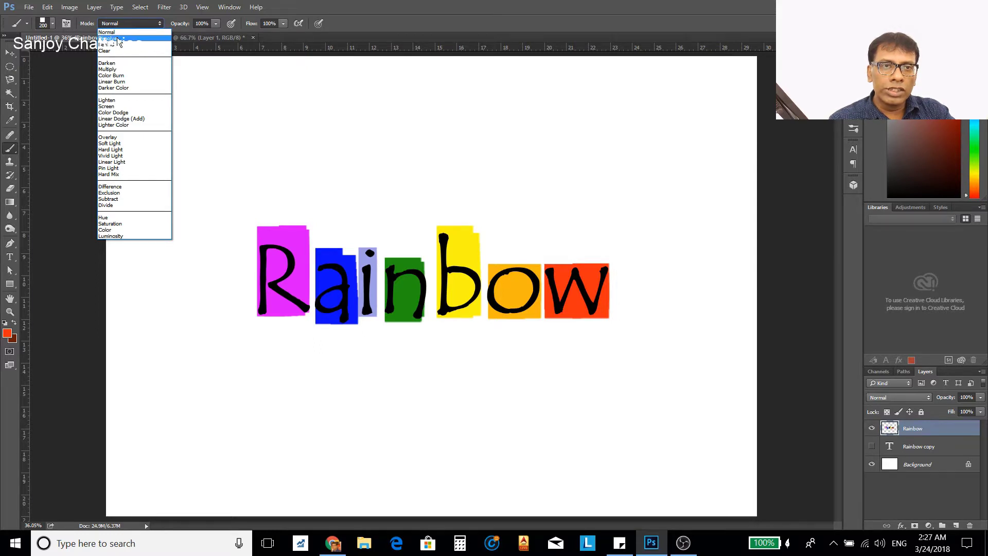
{"action": "left_click", "coordinate": [116, 39]}
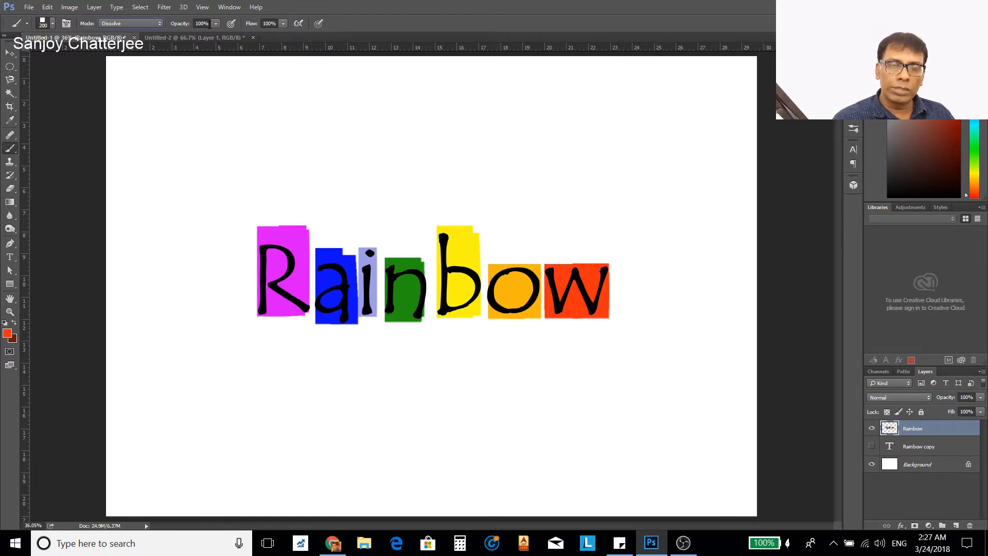
{"action": "left_click", "coordinate": [202, 116]}
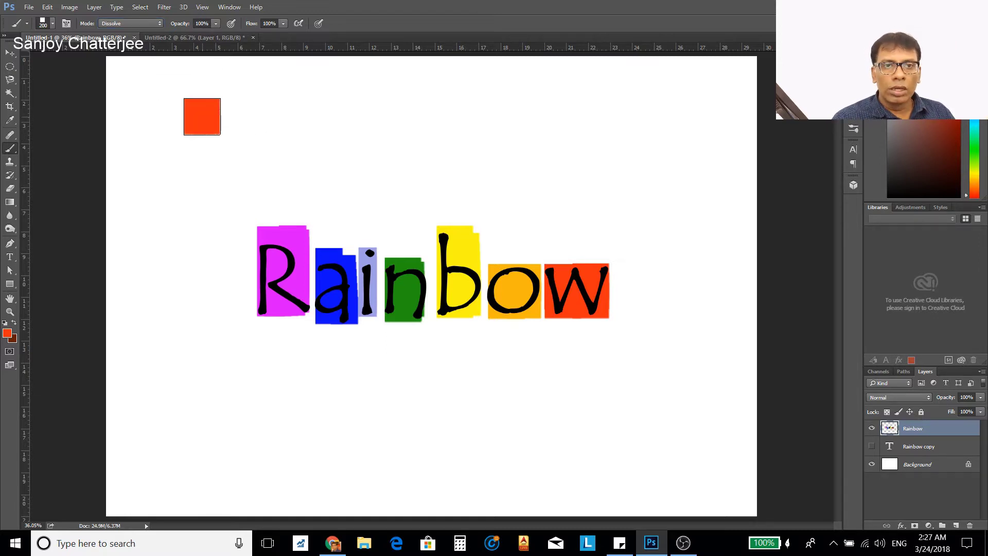
{"action": "left_click_drag", "start_coordinate": [202, 117], "coordinate": [514, 140]}
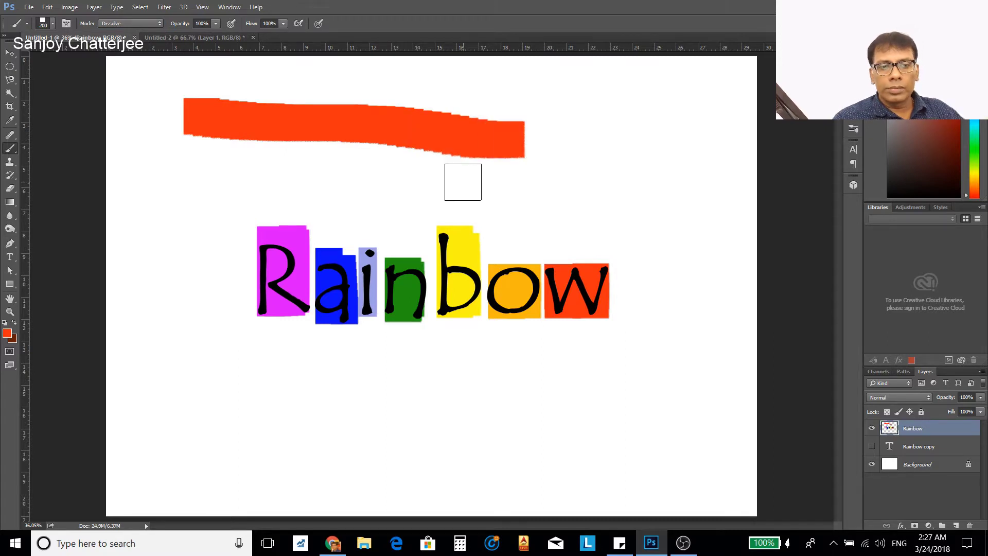
{"action": "key", "text": "ctrl+z"}
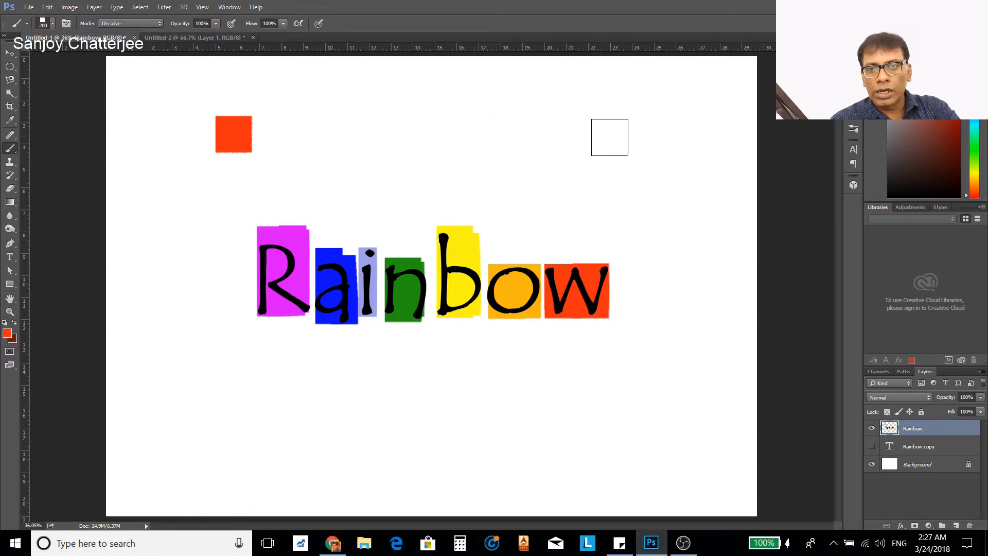
{"action": "left_click", "coordinate": [615, 128], "text": "shift"}
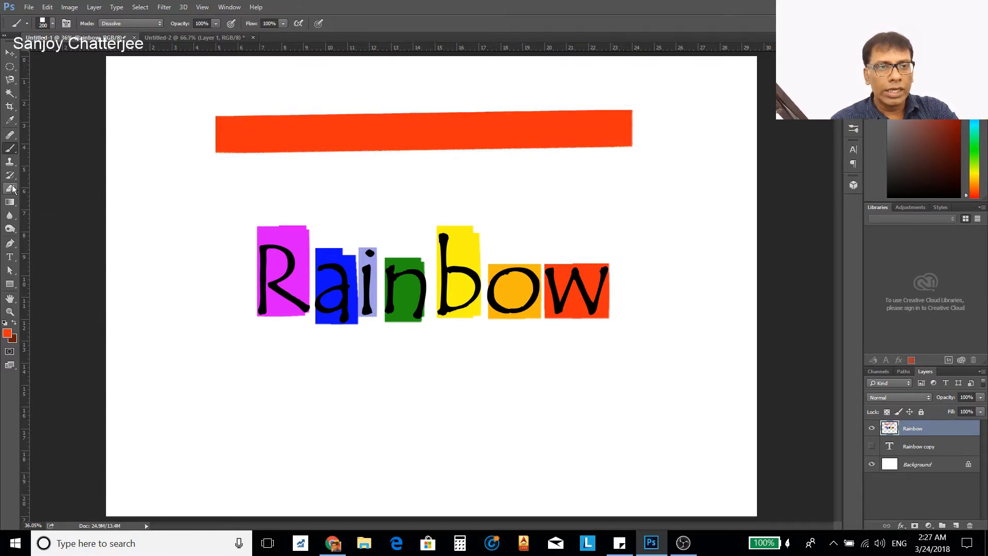
{"action": "left_click", "coordinate": [10, 311]}
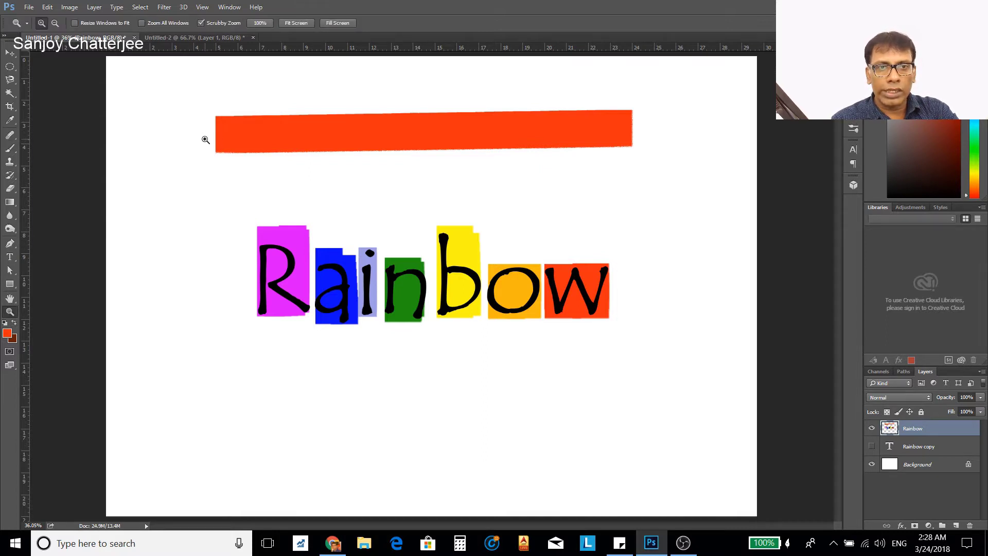
{"action": "left_click_drag", "start_coordinate": [206, 139], "coordinate": [348, 220]}
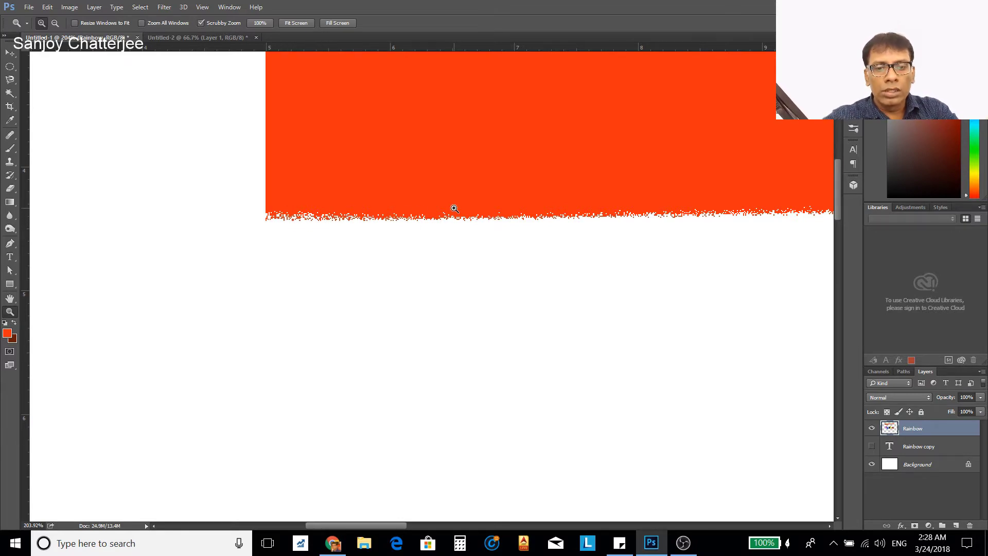
{"action": "key", "text": "ctrl+0"}
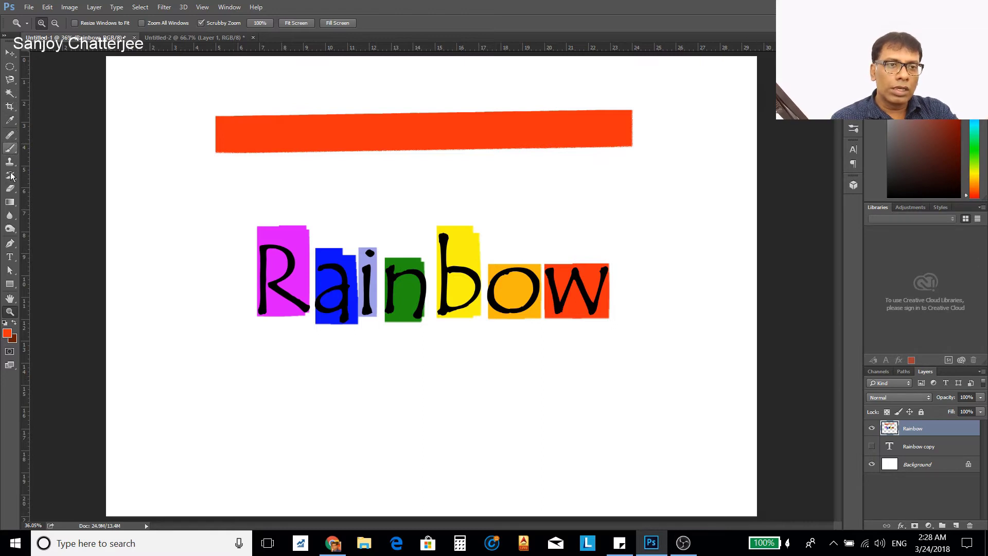
- At 42% brush opacity, paint a straight speckled Dissolve bar just below the solid red bar
{"action": "left_click", "coordinate": [9, 148]}
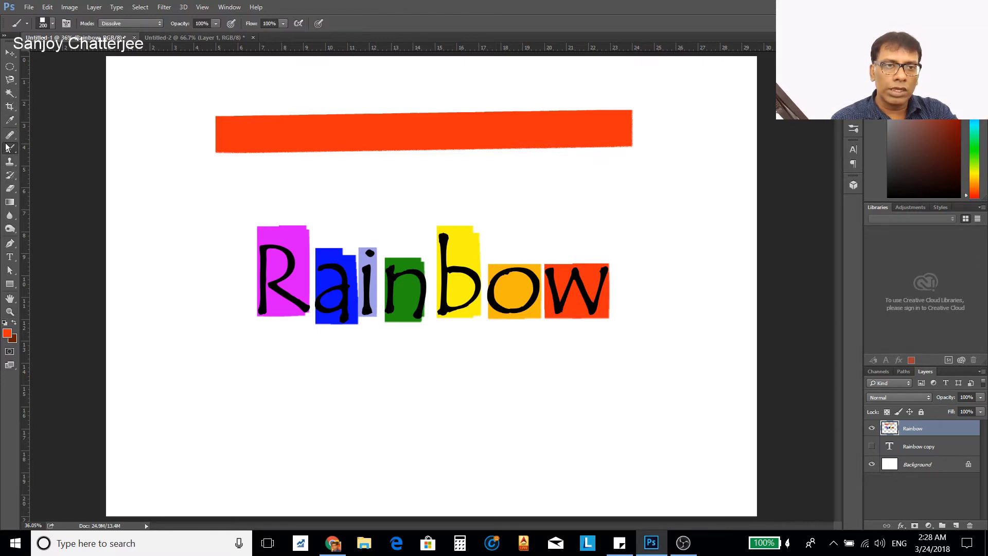
{"action": "left_click", "coordinate": [217, 24]}
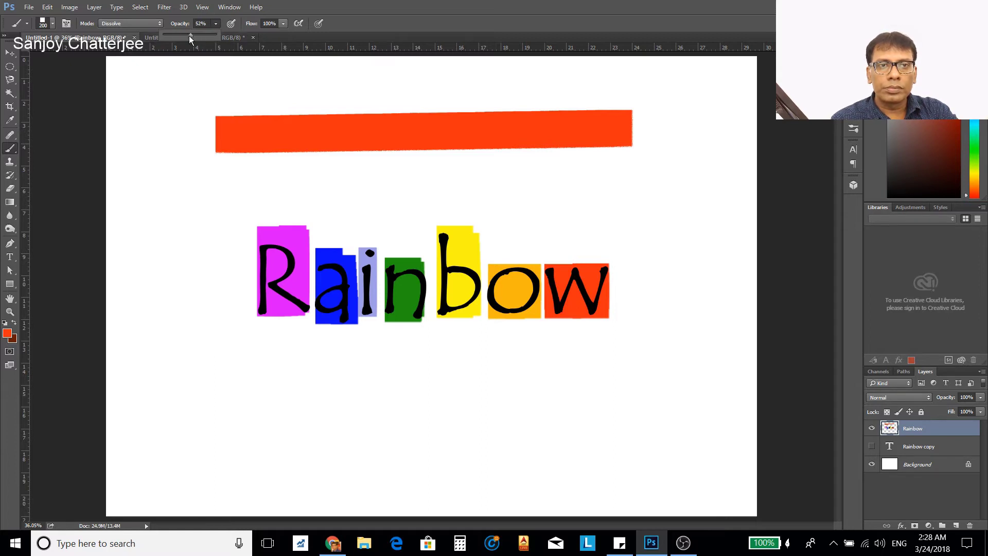
{"action": "left_click_drag", "start_coordinate": [186, 35], "coordinate": [185, 35]}
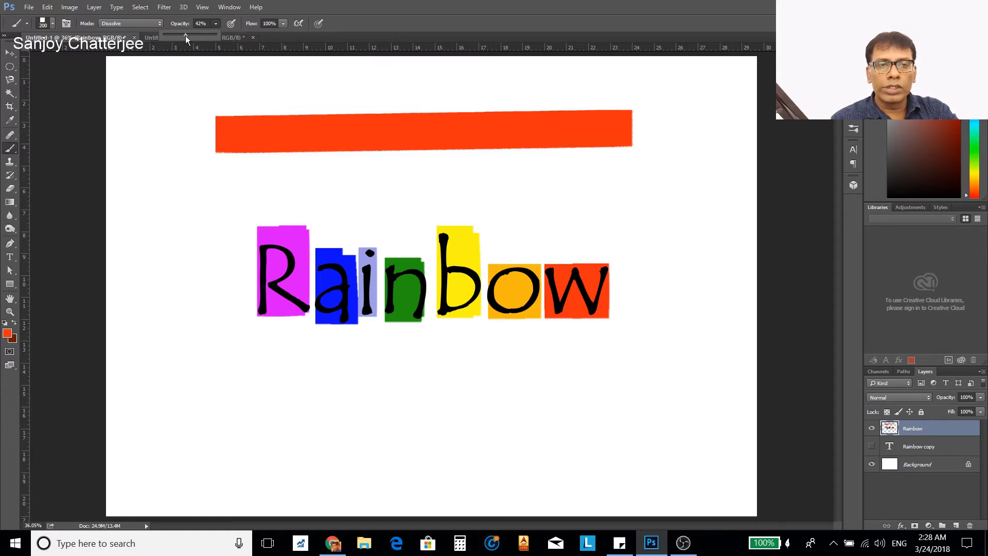
{"action": "left_click", "coordinate": [235, 180]}
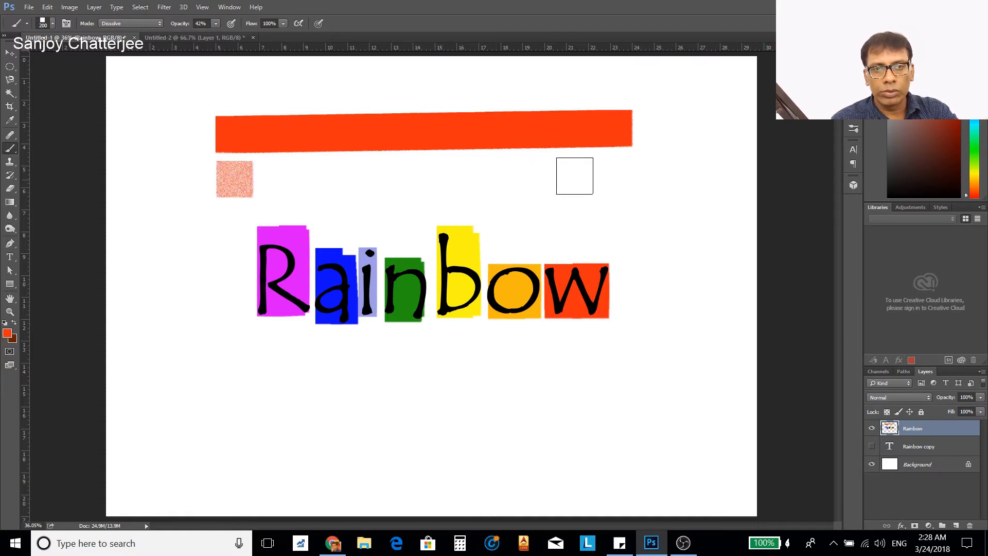
{"action": "left_click", "coordinate": [626, 173], "text": "shift"}
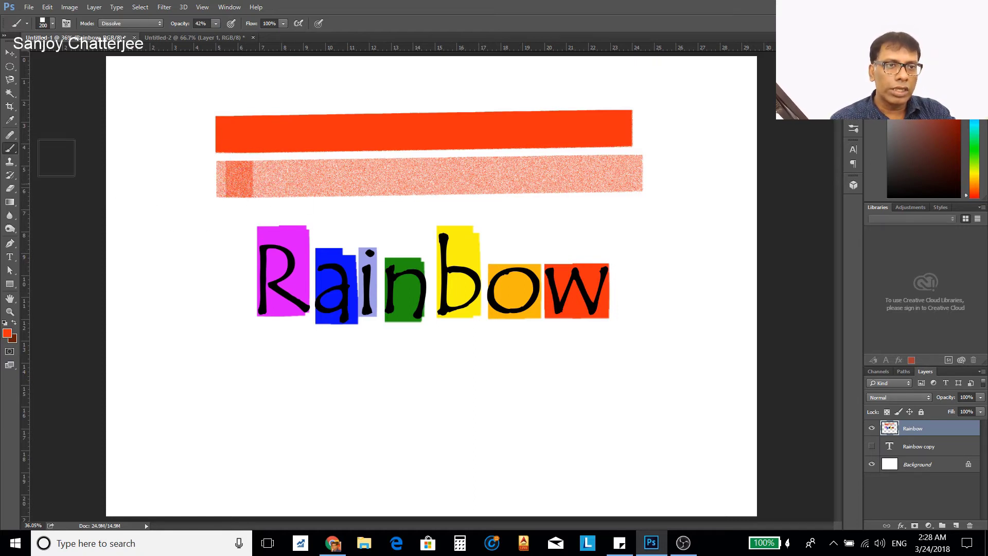
- Zoom in to 300% on the speckled bar to inspect its scattered red pixels, then zoom back out
{"action": "left_click", "coordinate": [9, 314]}
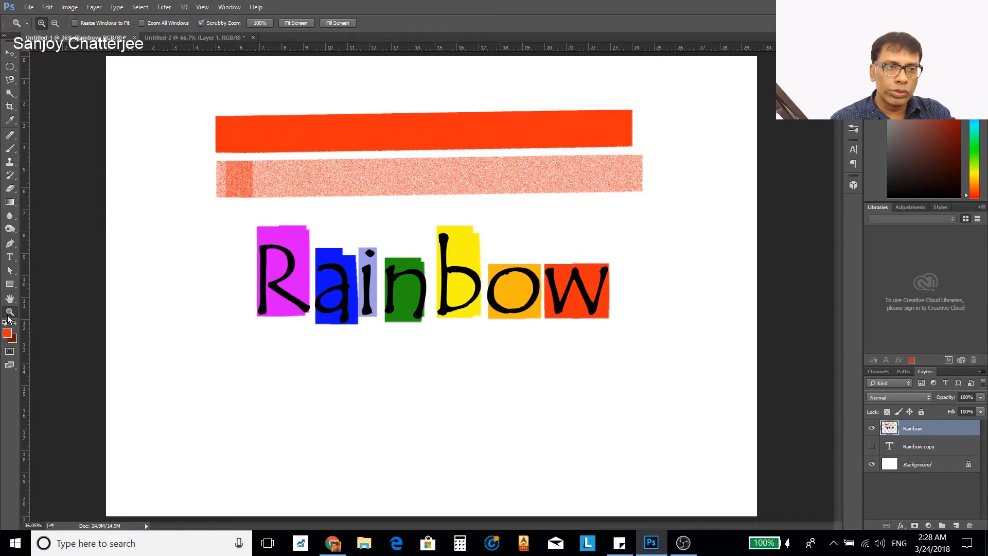
{"action": "left_click", "coordinate": [259, 167]}
{"action": "left_click", "coordinate": [258, 167]}
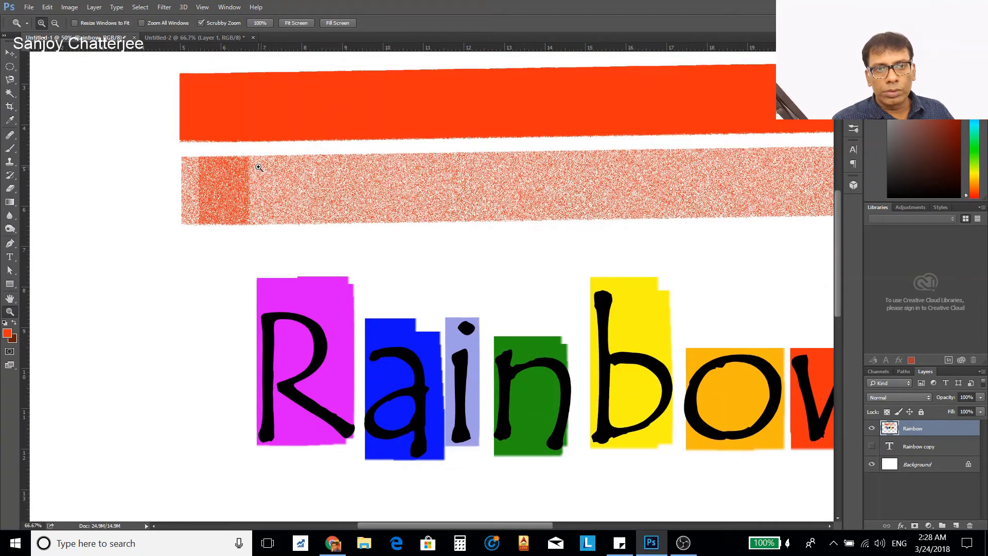
{"action": "left_click", "coordinate": [259, 167]}
{"action": "left_click", "coordinate": [259, 168]}
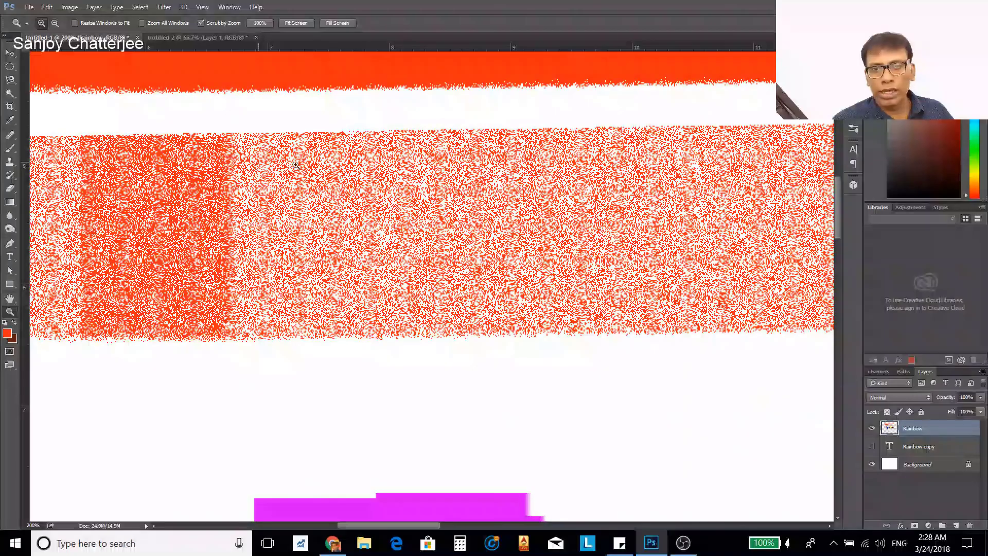
{"action": "left_click", "coordinate": [443, 208]}
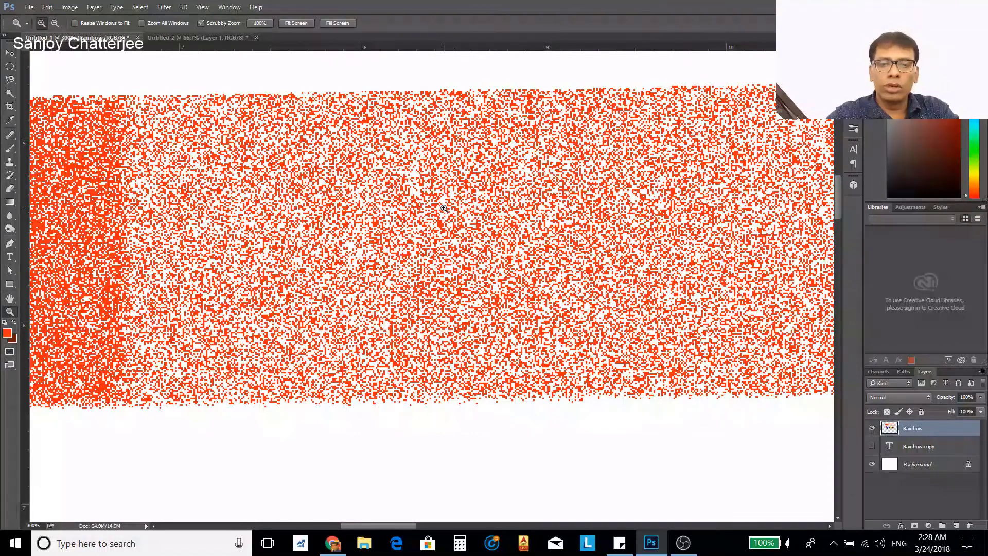
{"action": "left_click", "coordinate": [443, 208], "text": "alt"}
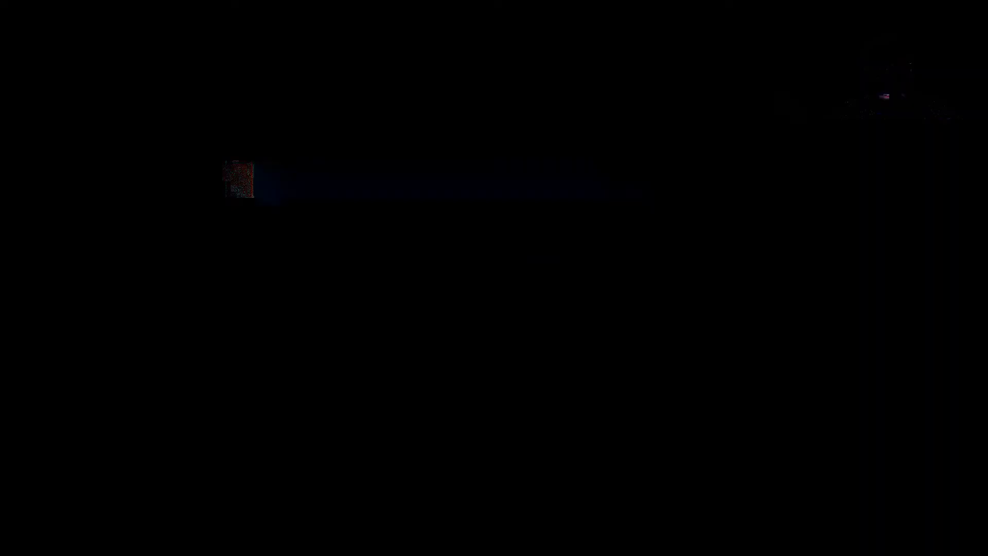